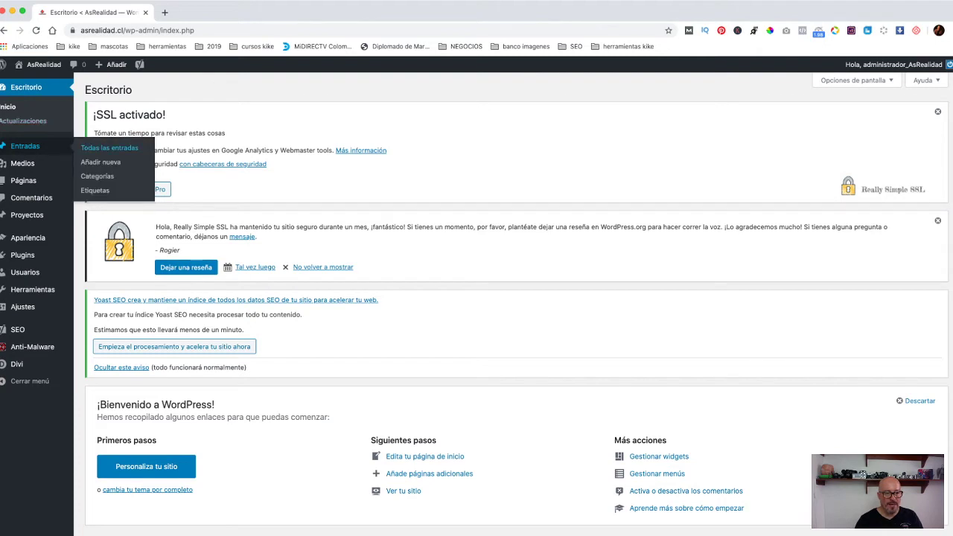
Step: Open the list of all posts (Entradas), look at the new post editor, and return to the posts list
left_click(110, 148)
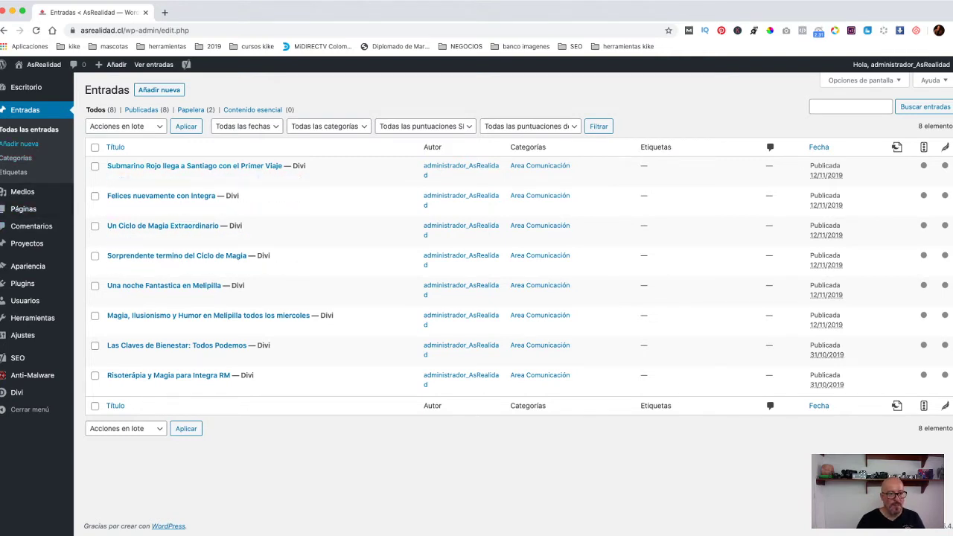
left_click(18, 144)
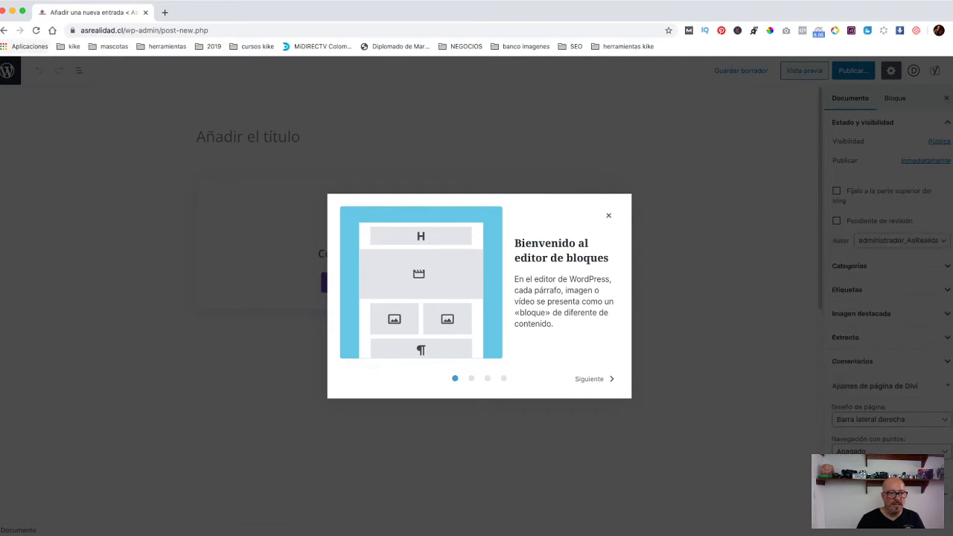
key("super+bracketleft")
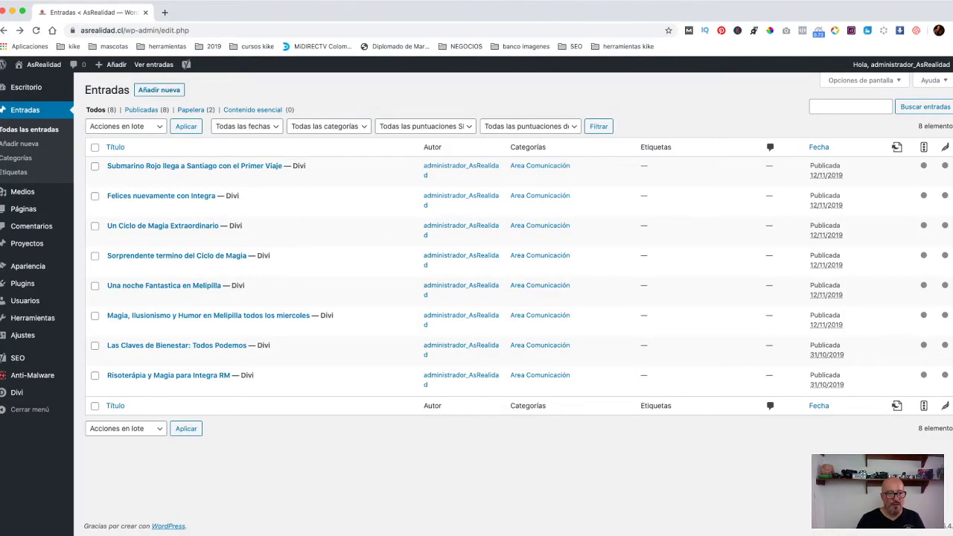
key("super+r")
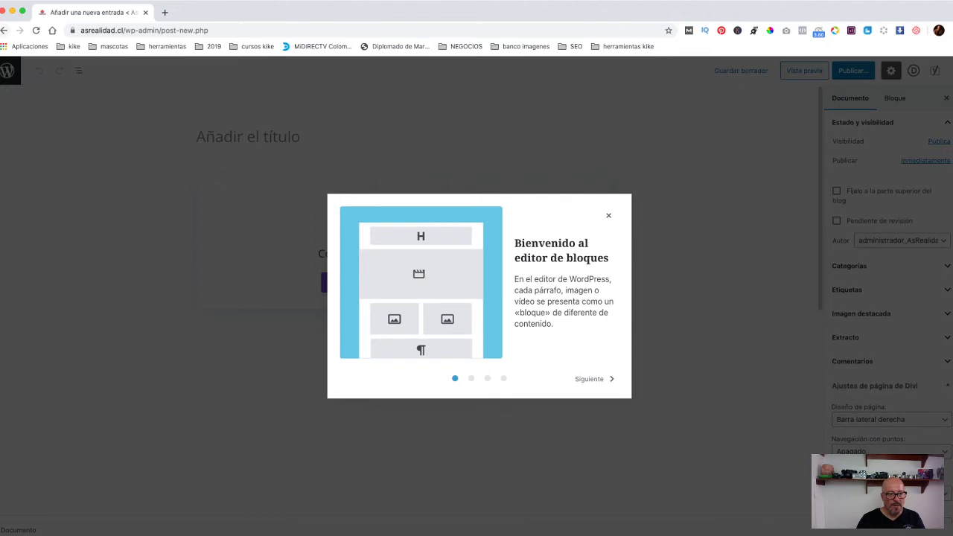
key("super+Left")
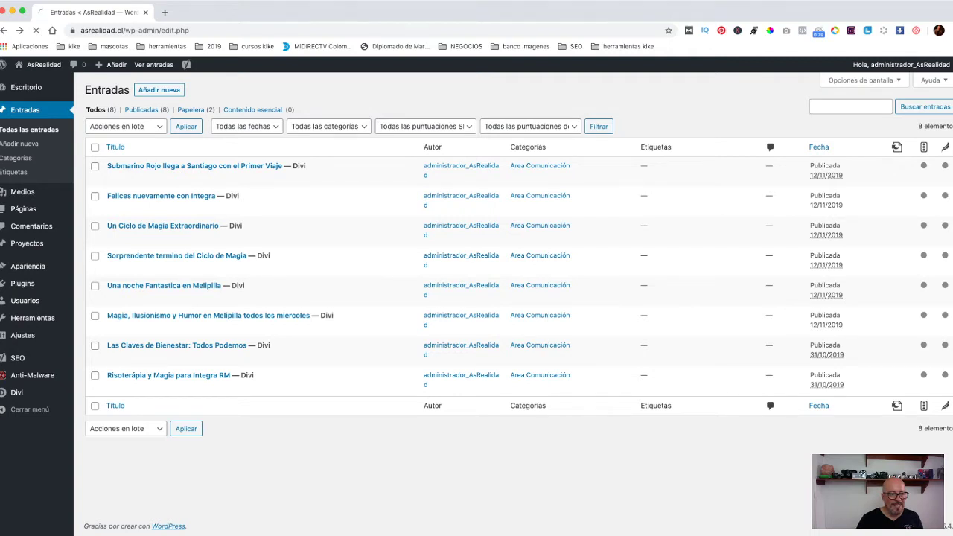
Step: Open the media library and look through its uploaded images
left_click(22, 192)
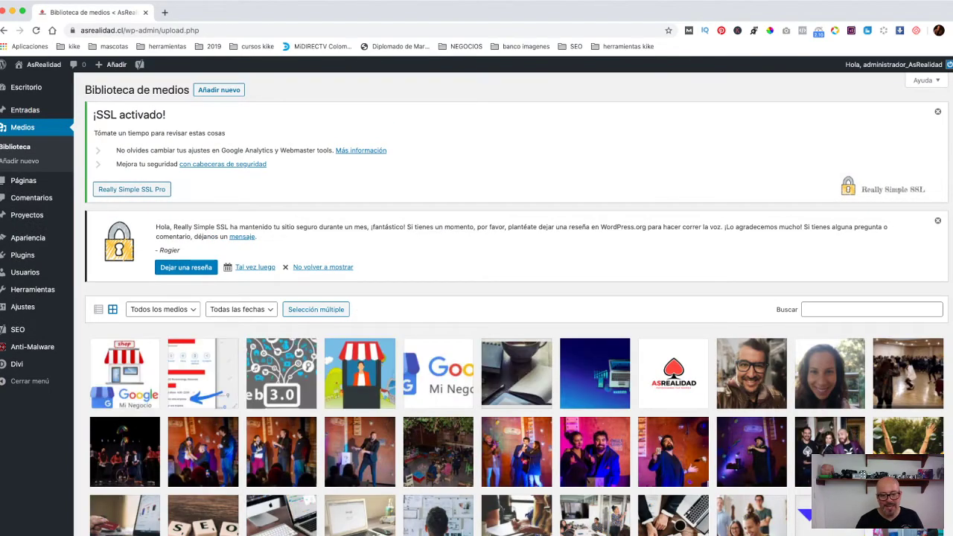
scroll(514, 313, "down", 1)
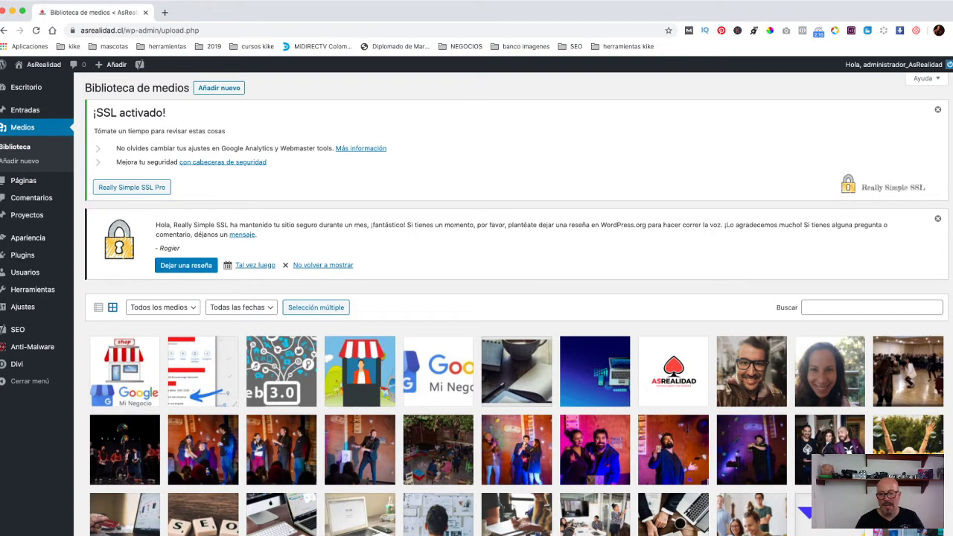
scroll(514, 313, "down", 5)
scroll(514, 313, "up", 1)
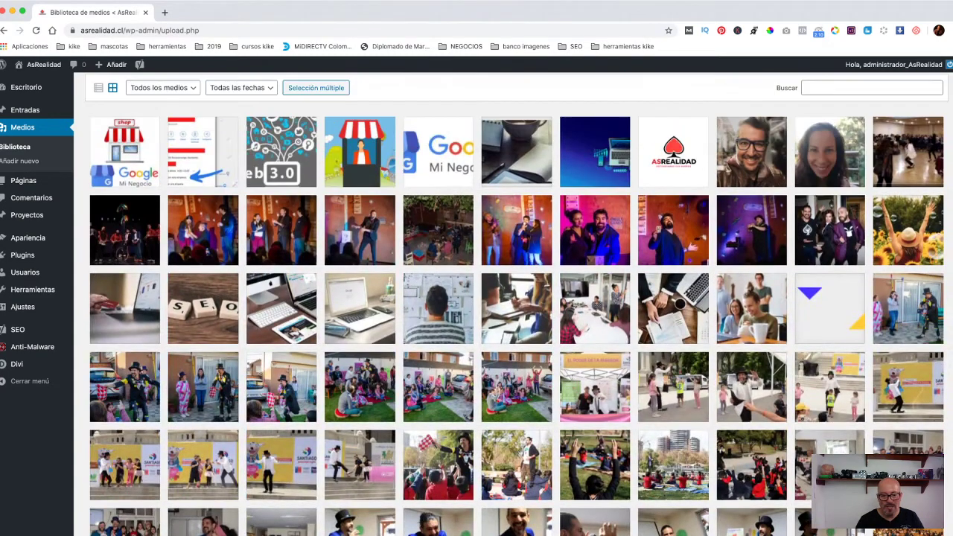
scroll(517, 307, "up", 1)
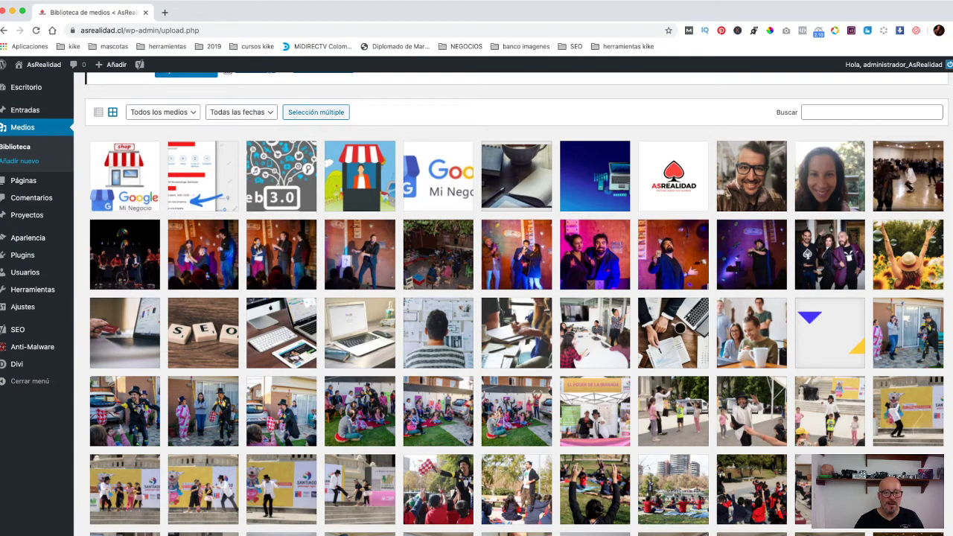
Step: Open the full list of site pages (Páginas) and review it from beginning to end
left_click(23, 180)
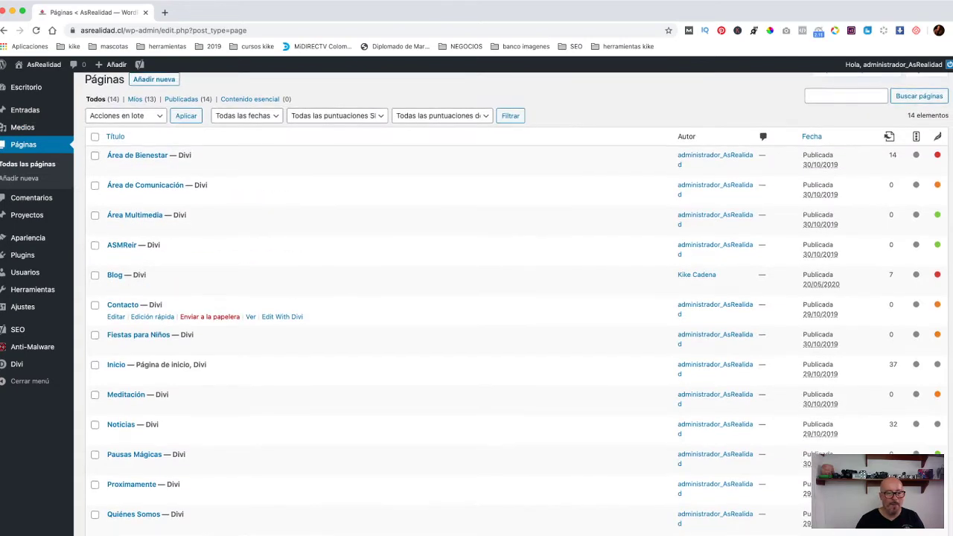
scroll(372, 320, "down", 3)
scroll(372, 320, "up", 3)
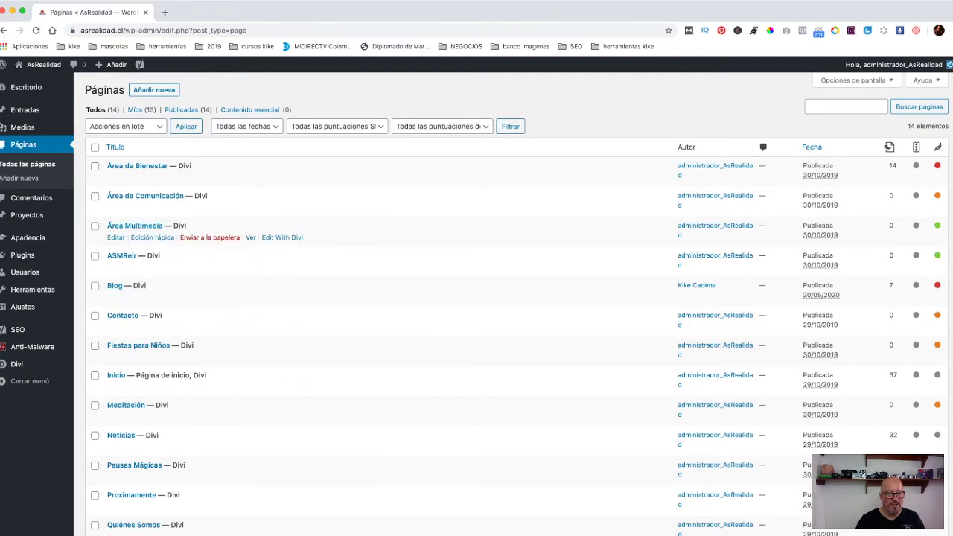
scroll(372, 313, "down", 3)
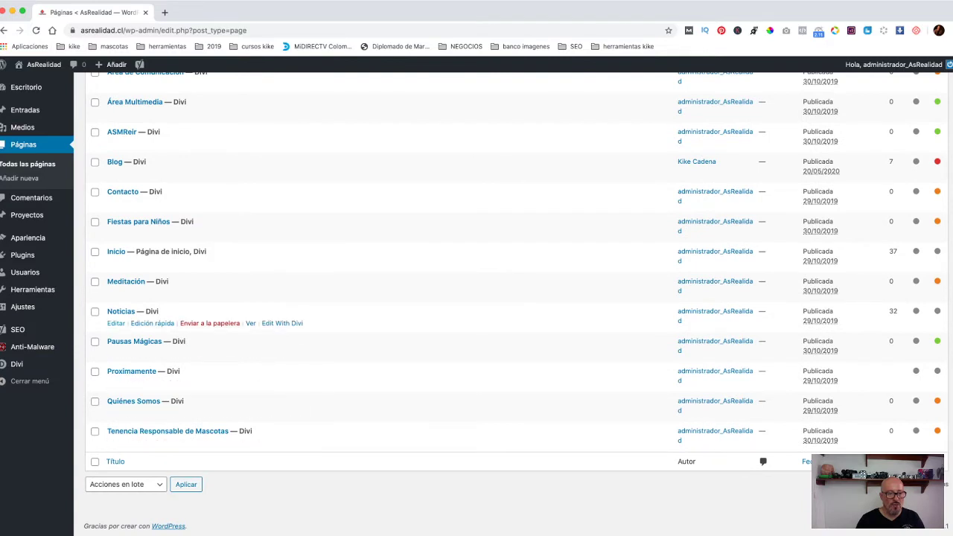
scroll(373, 328, "up", 2)
scroll(373, 298, "up", 1)
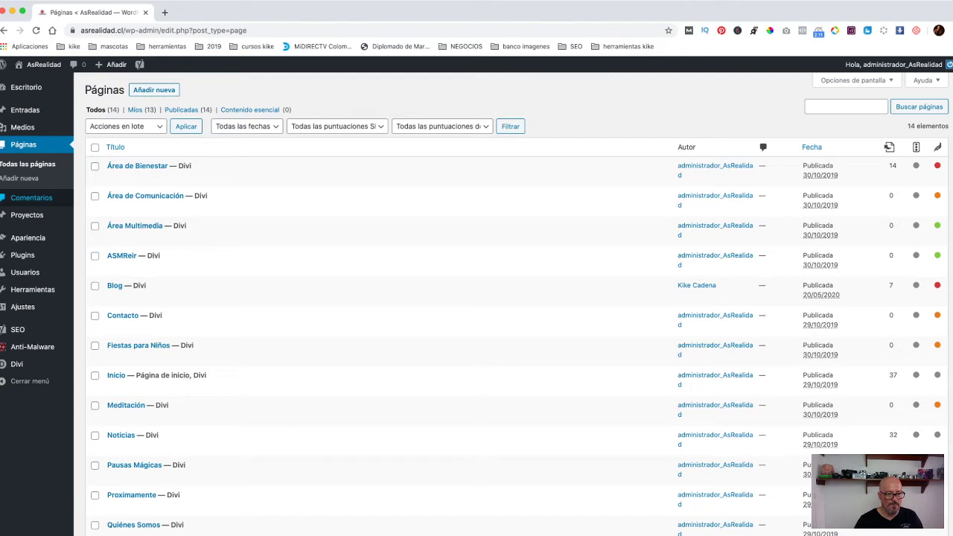
Step: View the site's comments (Comentarios) and open the list of all projects (Todos Los Proyectos)
left_click(31, 198)
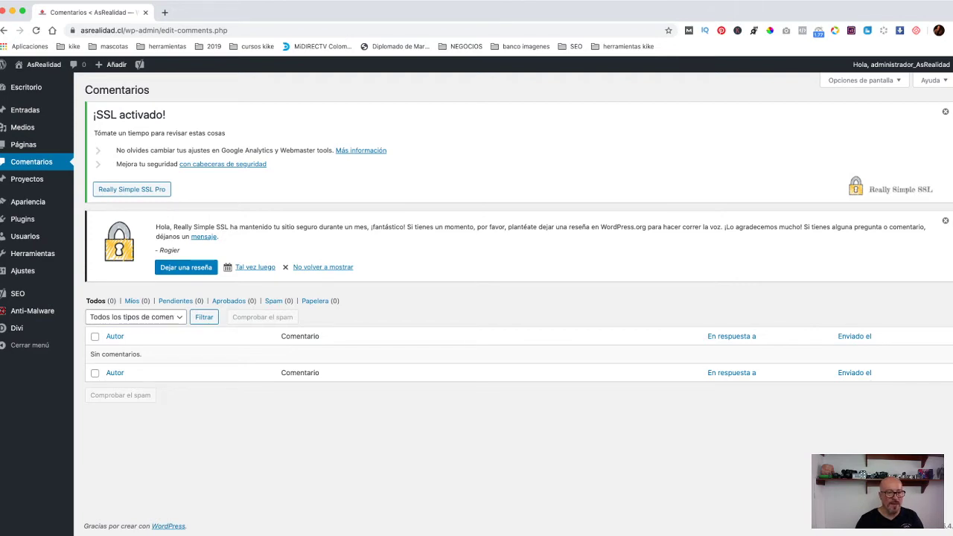
mouse_move(30, 179)
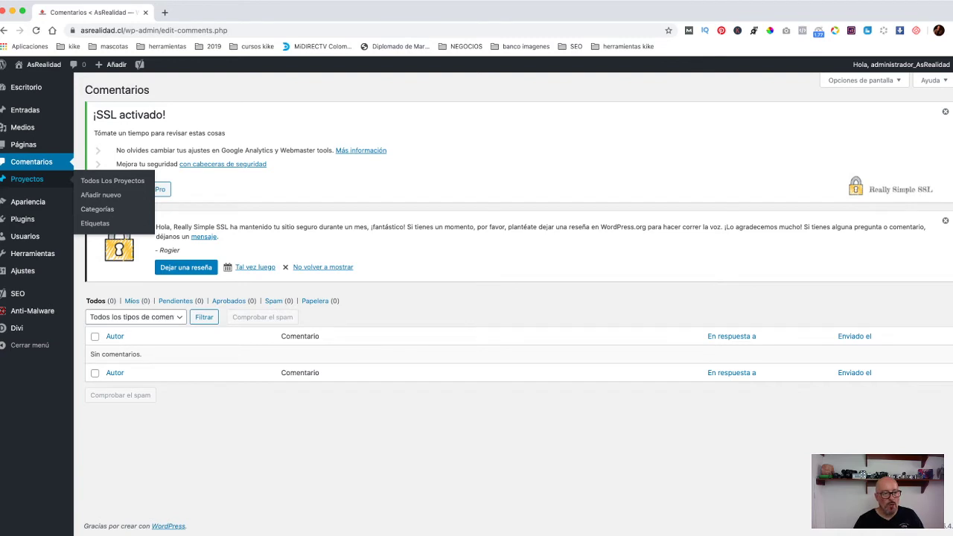
mouse_move(24, 110)
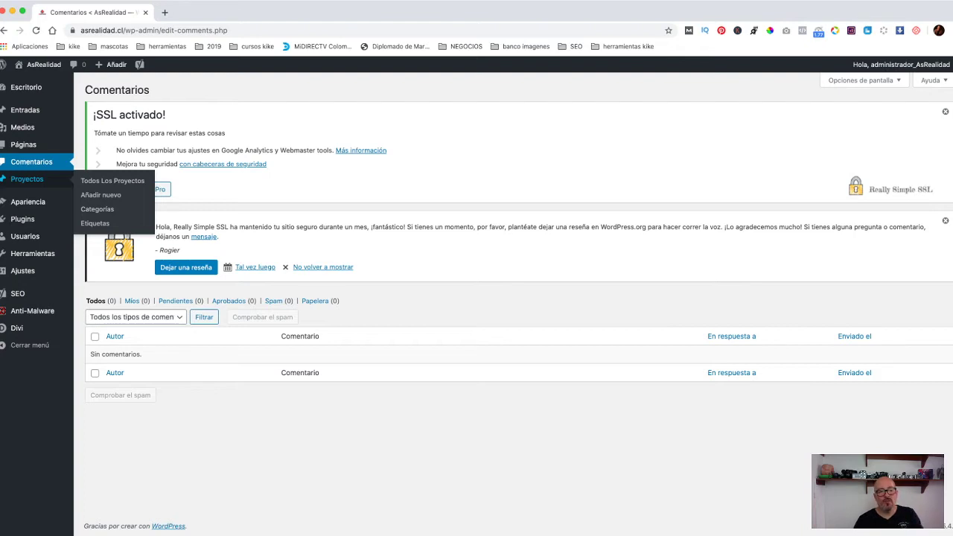
left_click(112, 181)
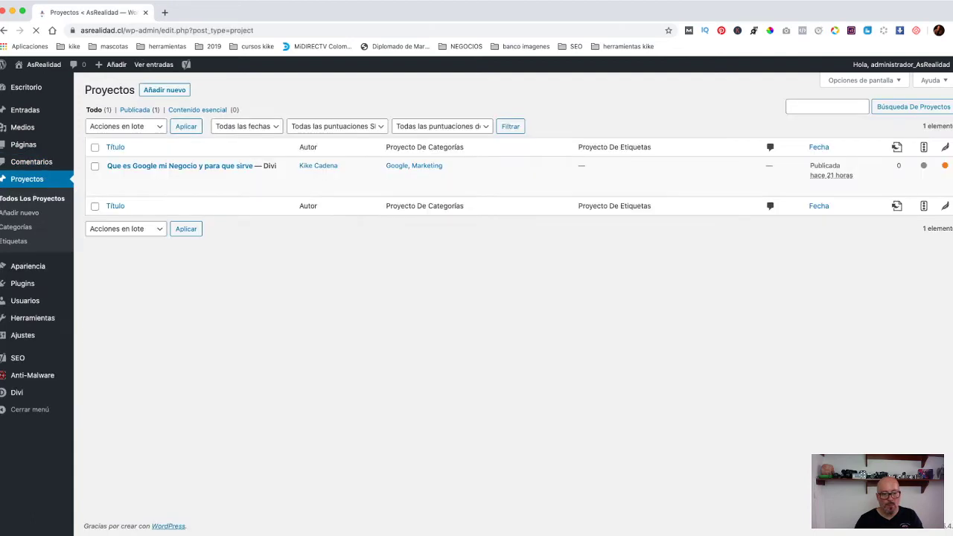
mouse_move(179, 171)
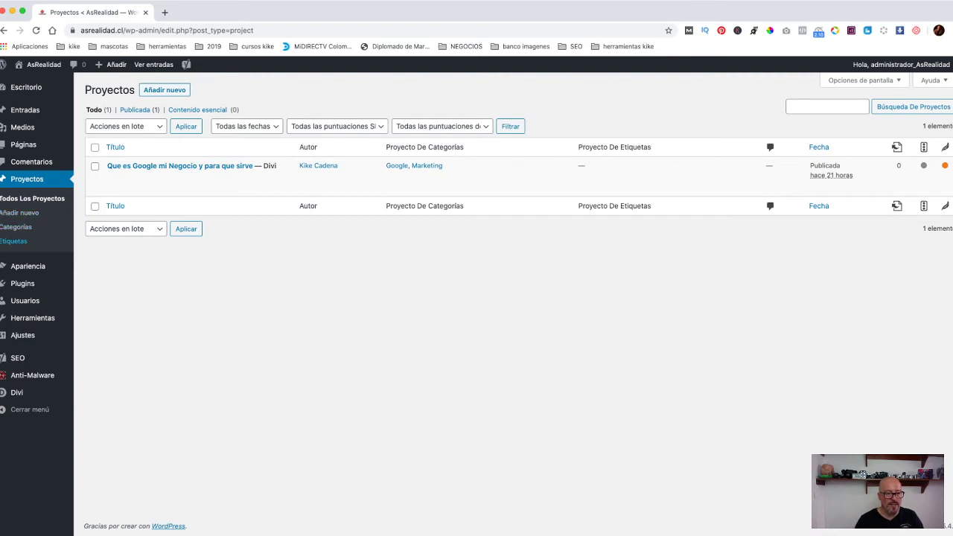
Step: Revisit the posts list and open the installed themes (Temas) to view the active Divi theme
left_click(25, 110)
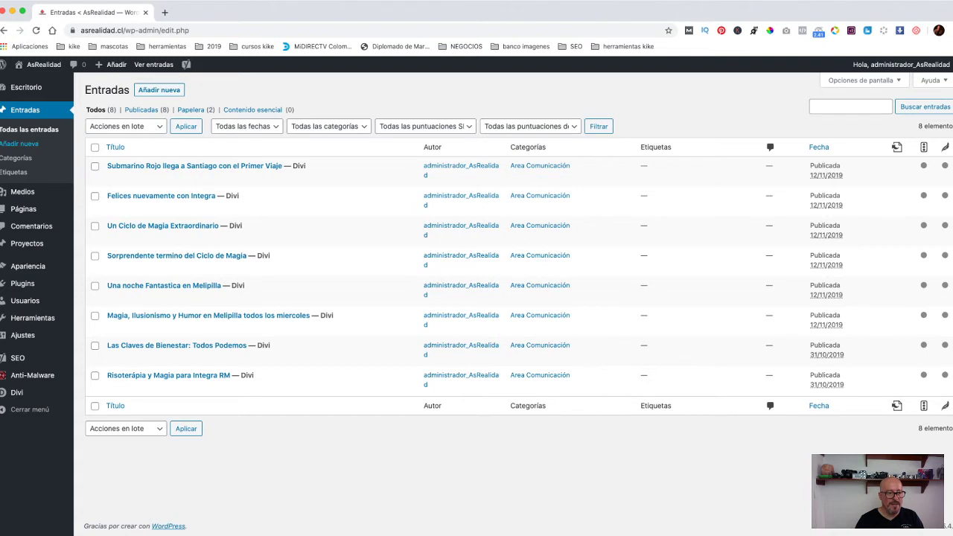
mouse_move(27, 244)
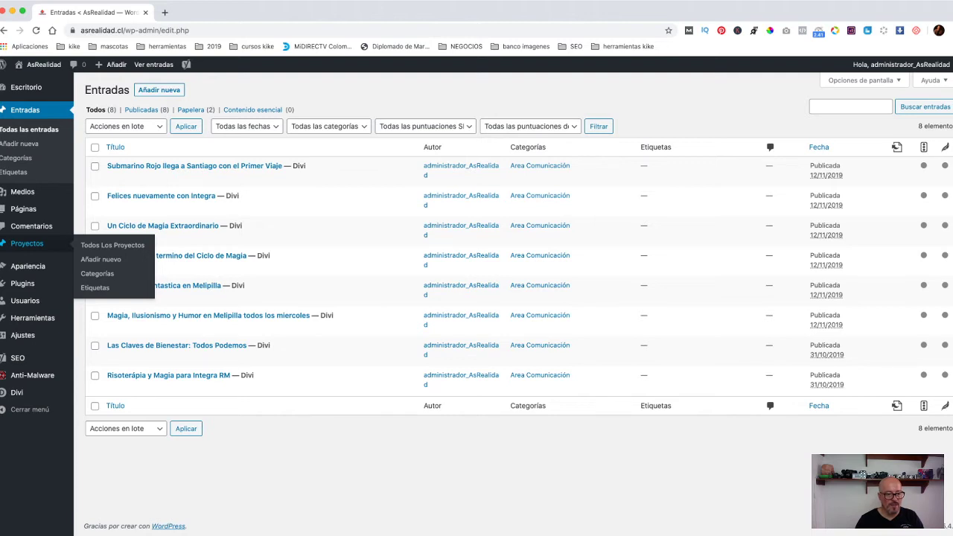
mouse_move(28, 265)
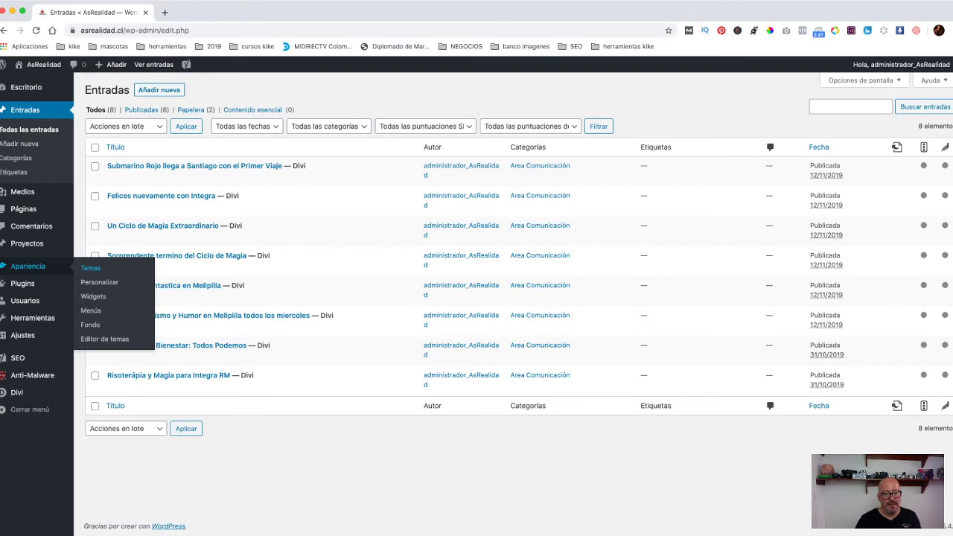
left_click(90, 267)
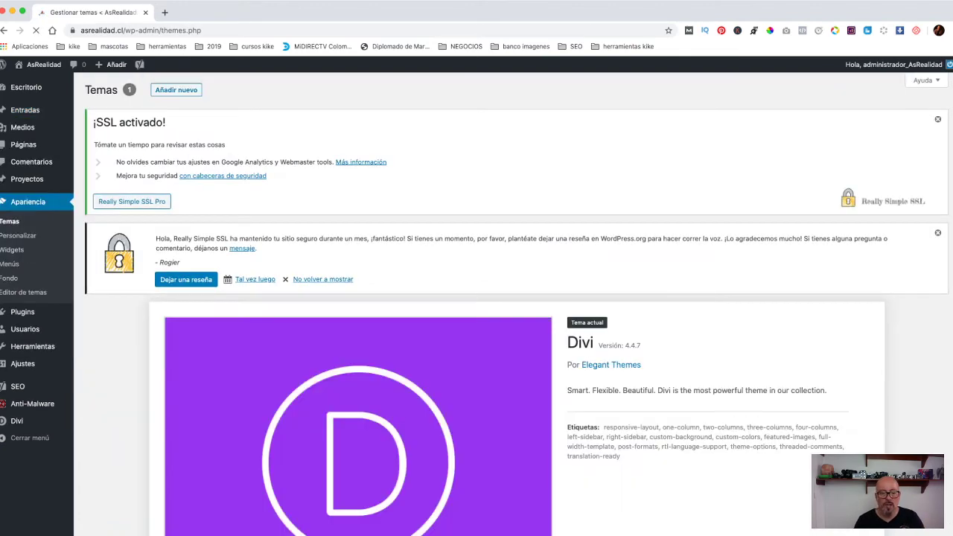
scroll(477, 297, "down", 3)
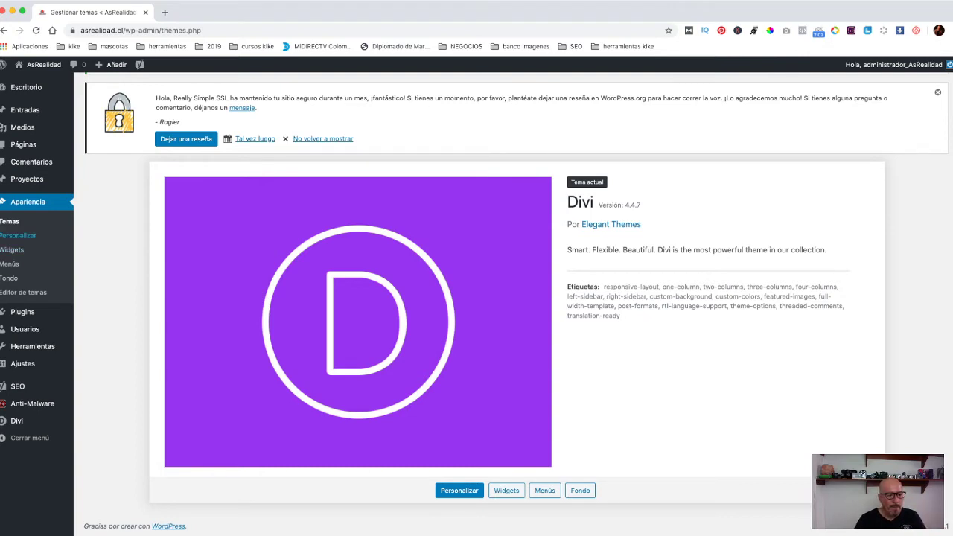
Step: Open the theme customizer, view the site identity settings within the general settings, and close the customizer
left_click(18, 235)
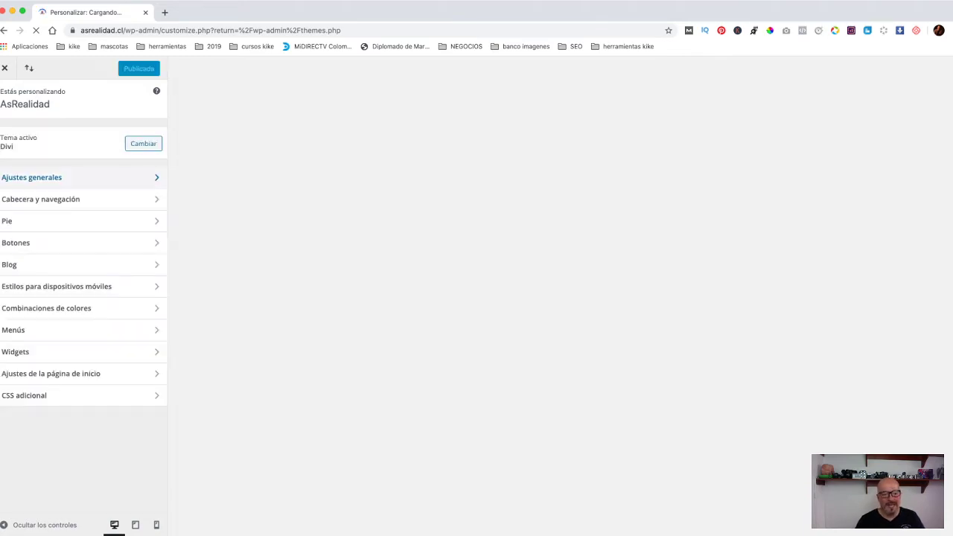
left_click(45, 177)
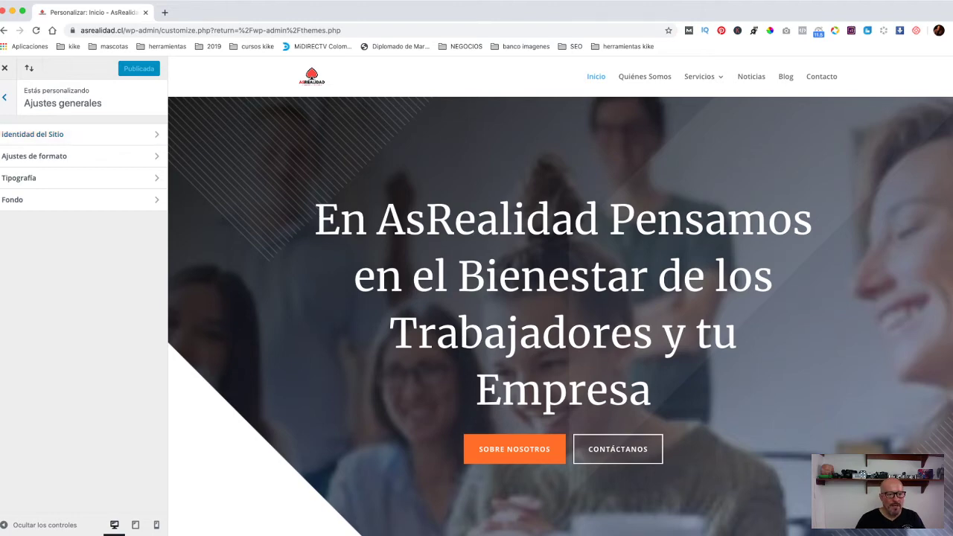
left_click(34, 134)
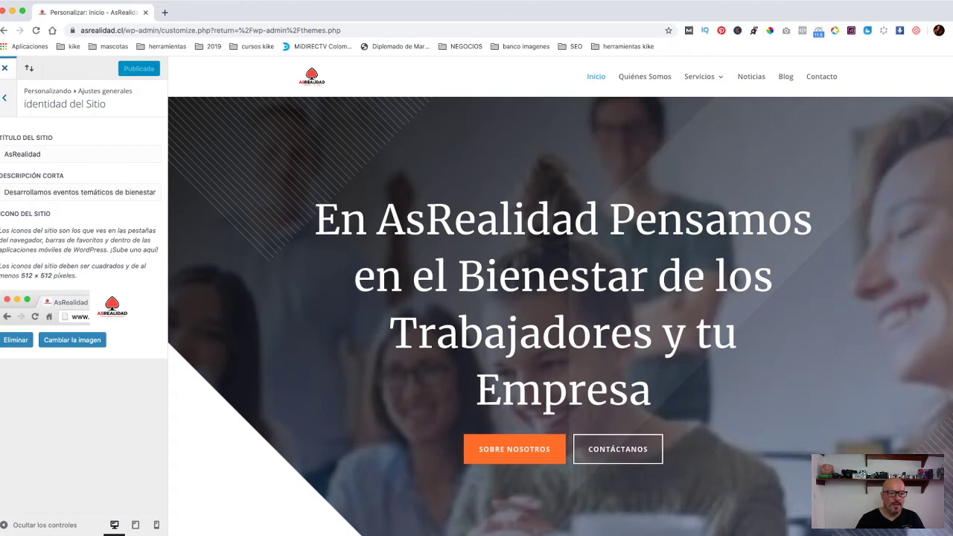
left_click(4, 67)
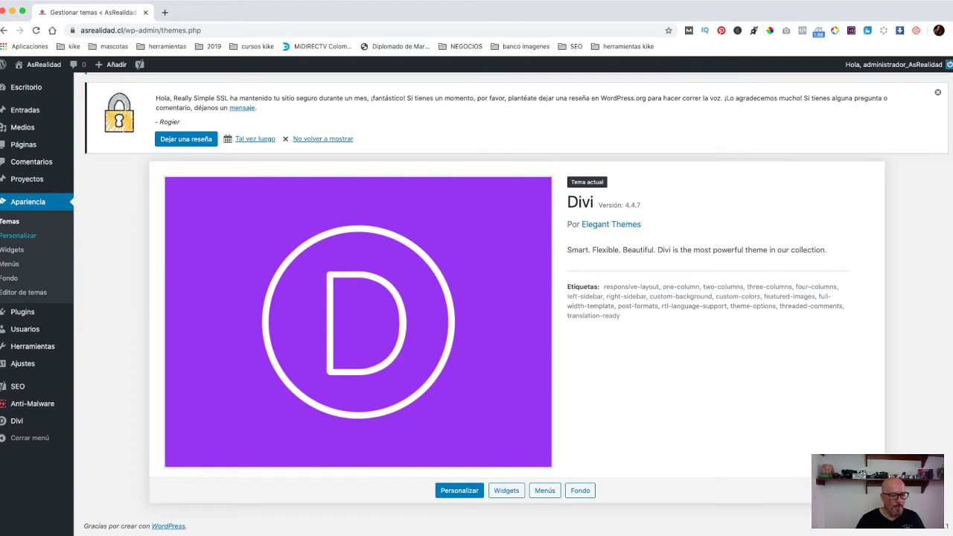
Step: Reopen the theme customizer, look through the general, header and navigation, and button settings, and return to the themes page
left_click(18, 236)
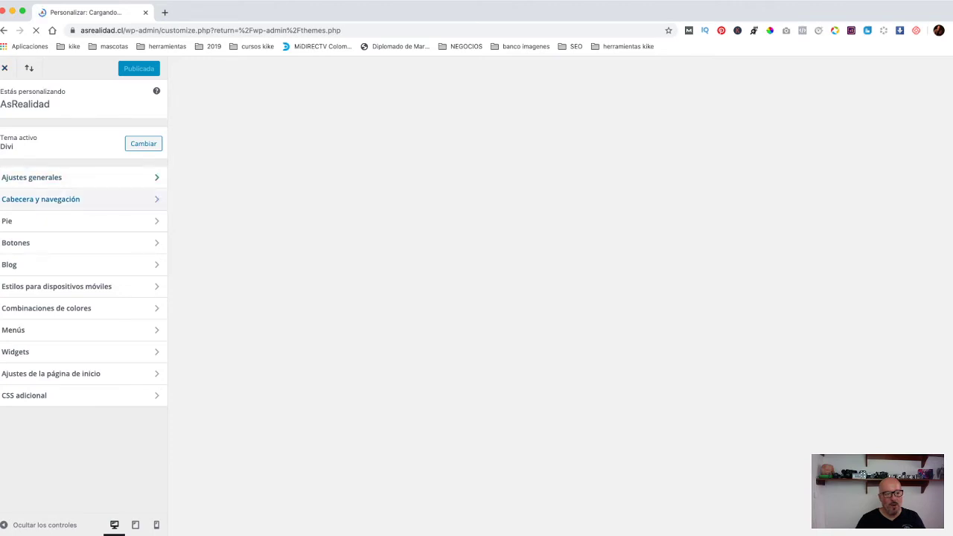
left_click(45, 178)
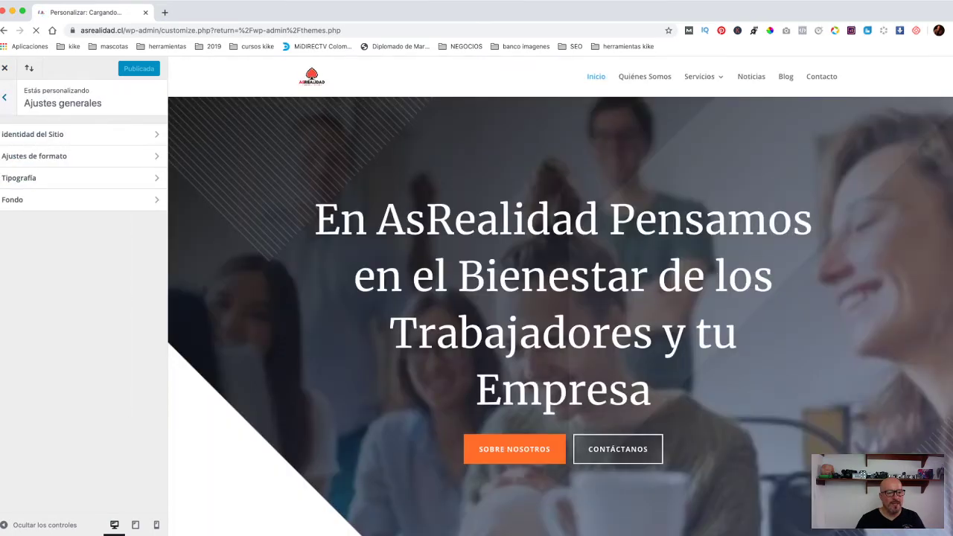
key("Escape")
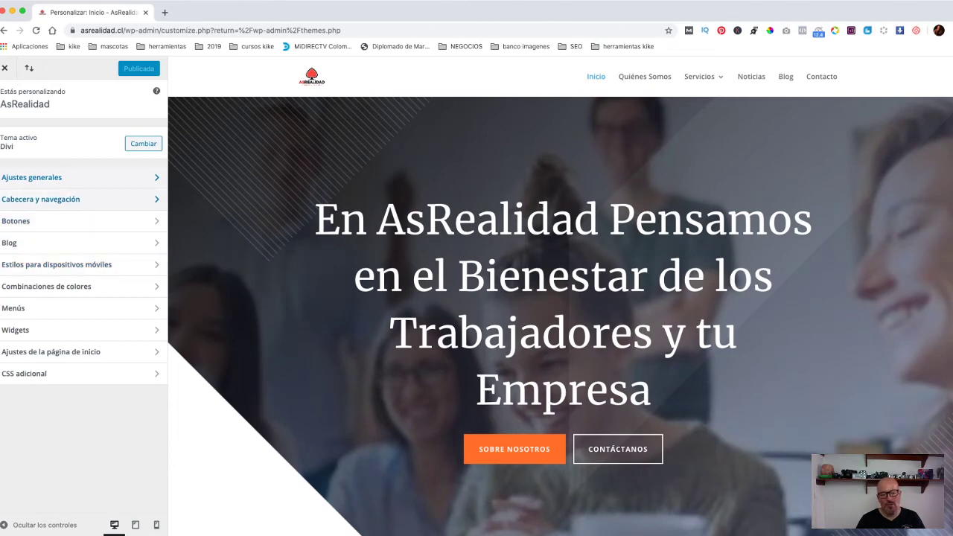
left_click(45, 199)
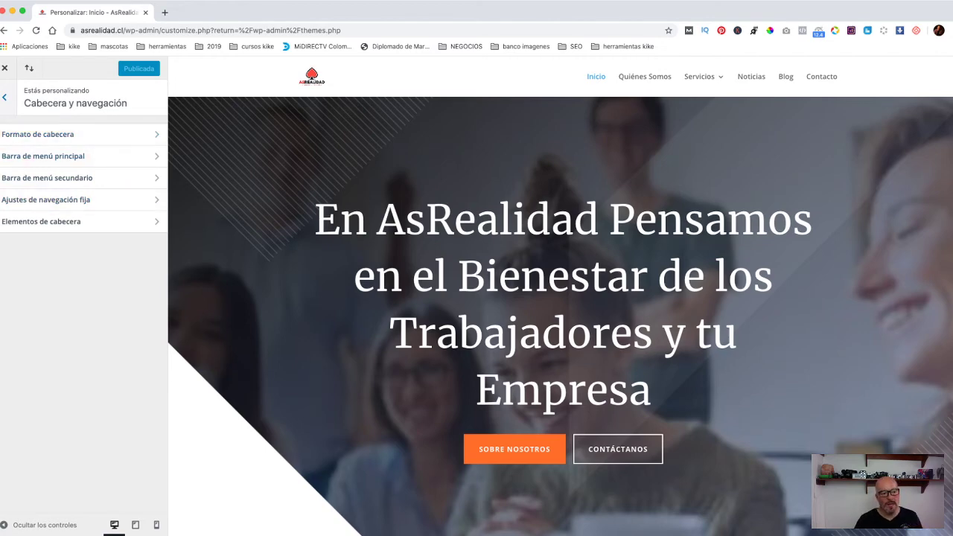
key("Escape")
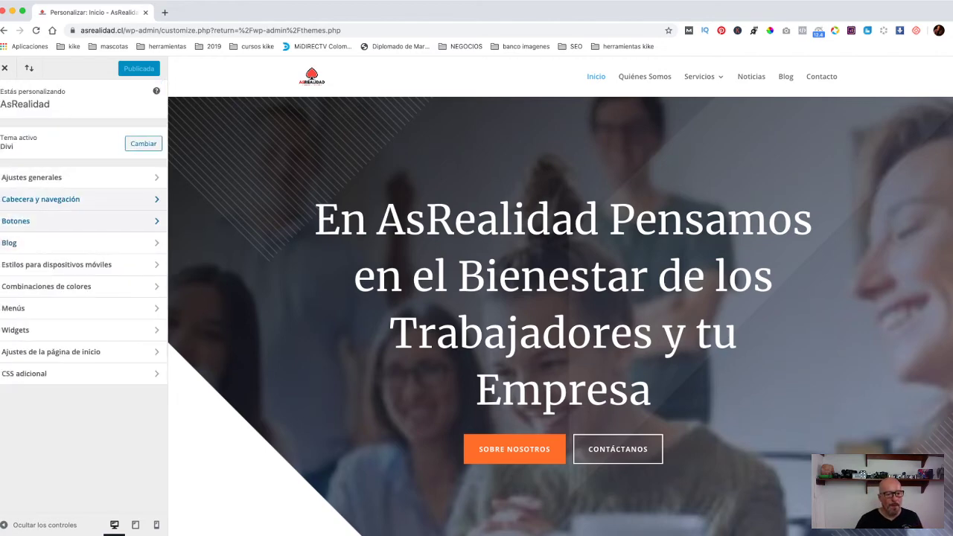
left_click(45, 221)
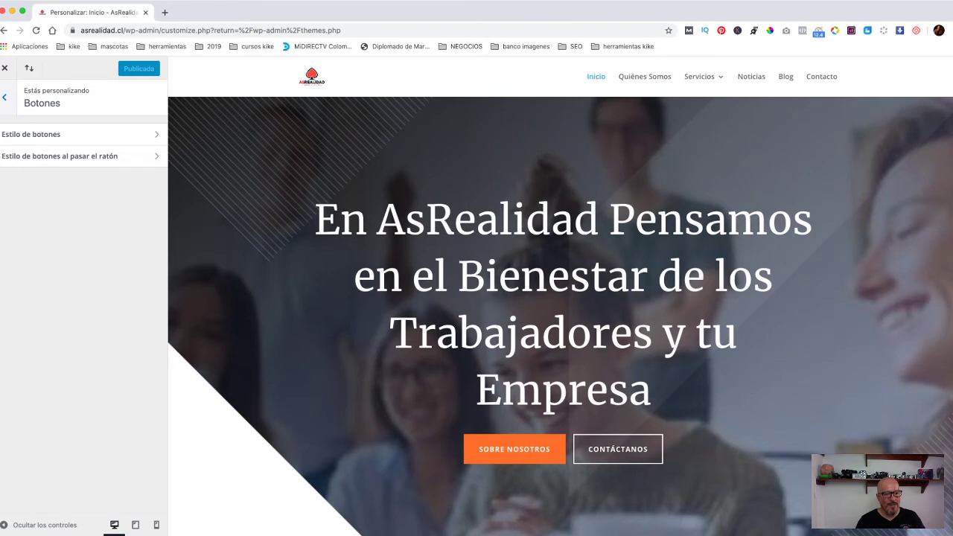
left_click(3, 97)
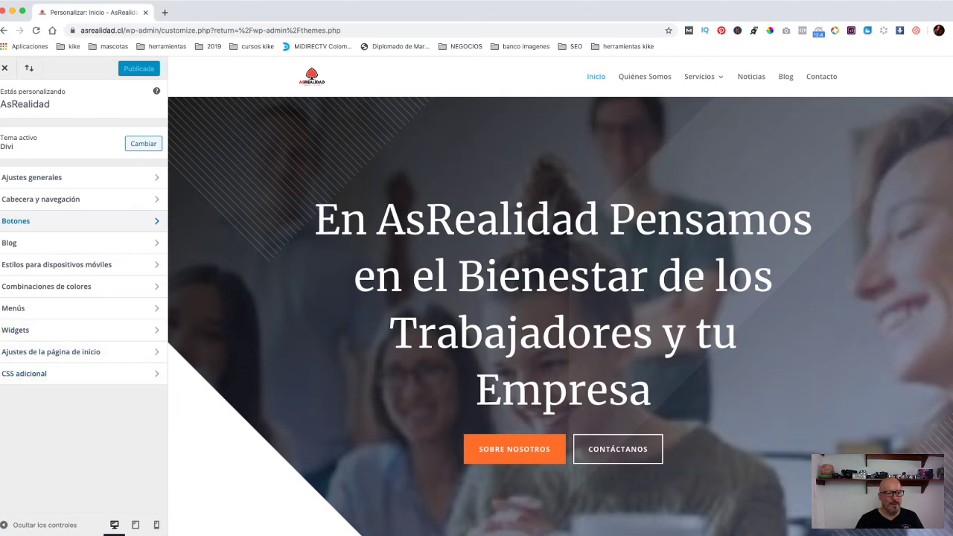
left_click(40, 199)
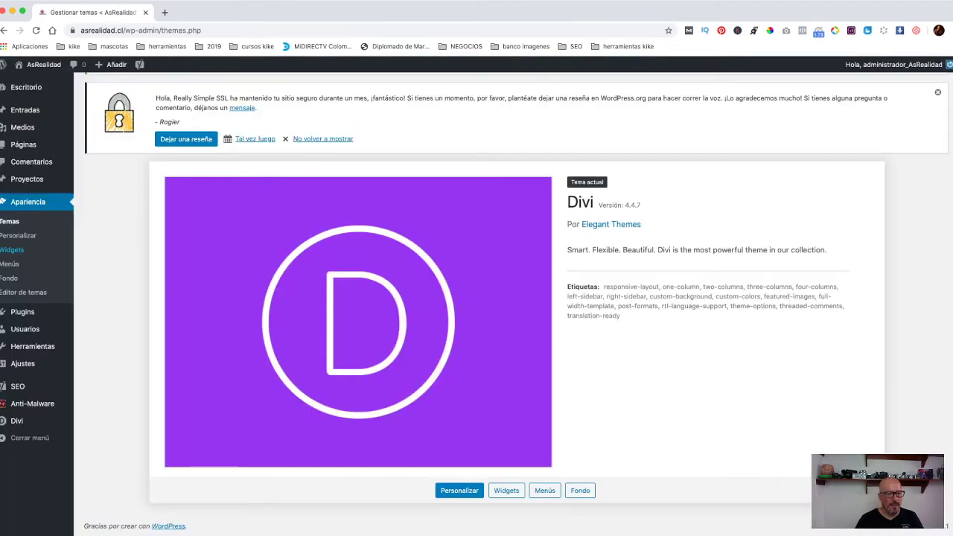
Step: Open the site's menus (Menús) and view the structure of Menú Area Bienestar
left_click(9, 264)
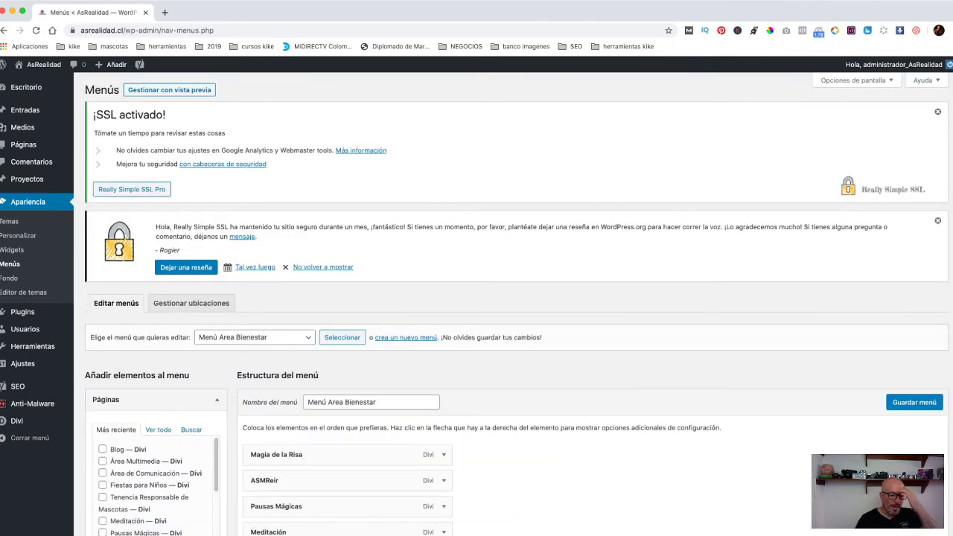
scroll(514, 298, "down", 5)
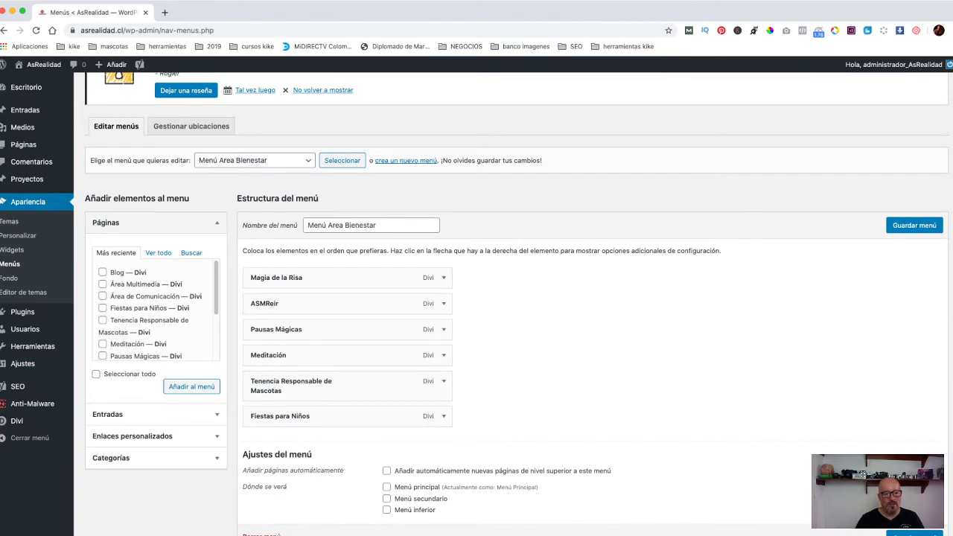
mouse_move(25, 109)
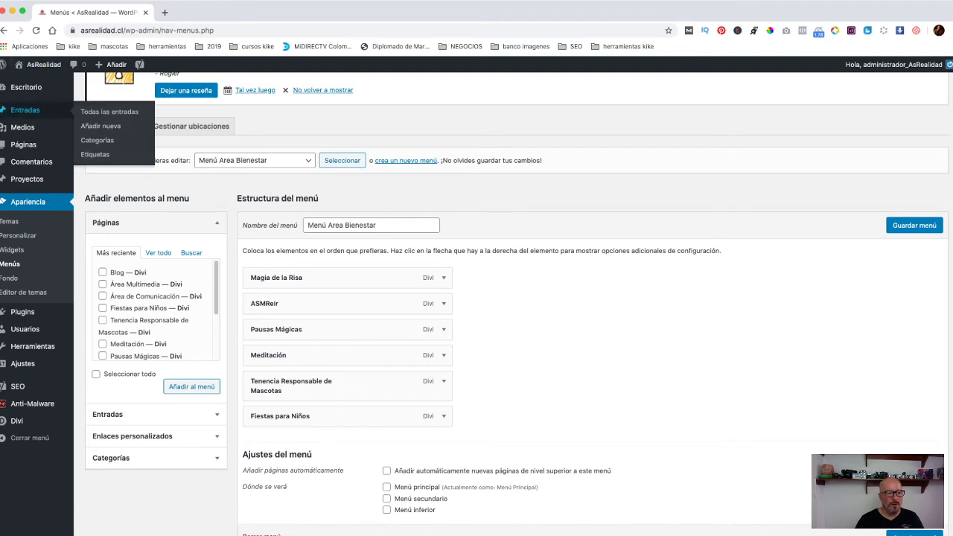
Step: Visit the live AsRealidad site in a new tab and view its navigation menu
mouse_move(42, 64)
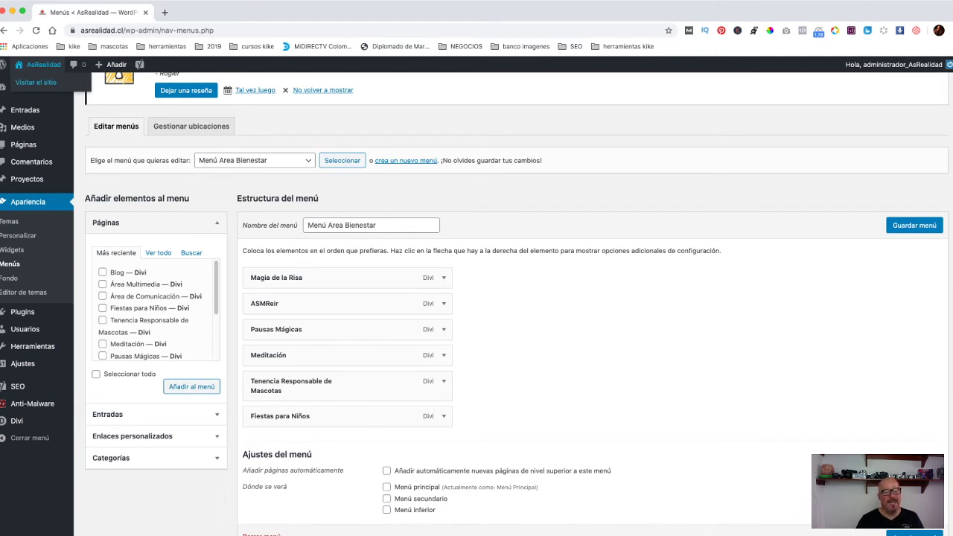
mouse_move(26, 87)
left_click(36, 82)
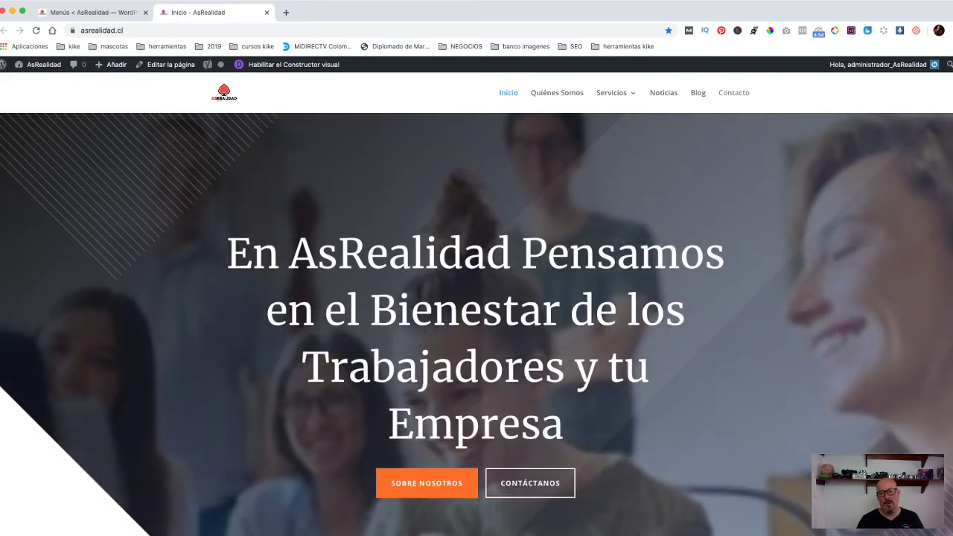
mouse_move(612, 92)
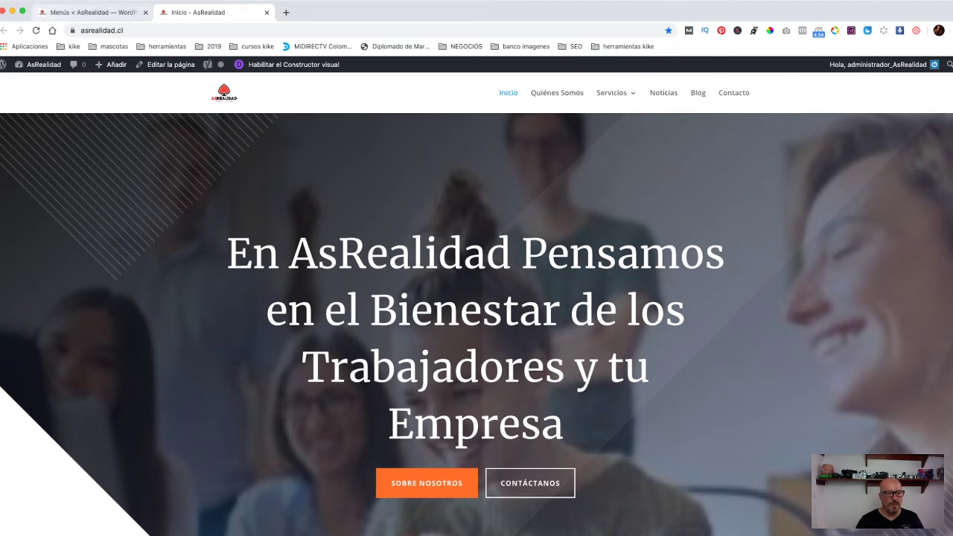
Step: Return to the menu editor and load Menú Principal (Menú principal) for editing to view its structure
left_click(87, 12)
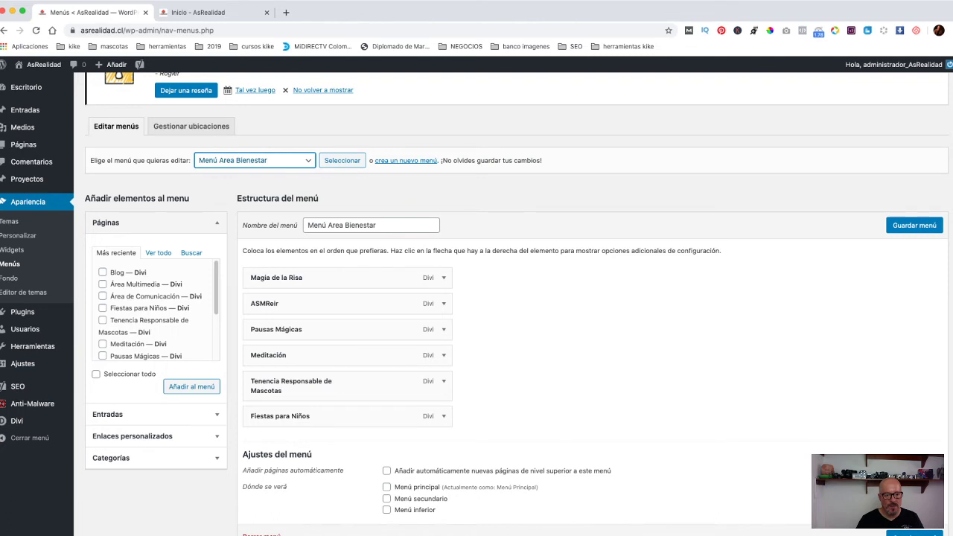
key("Down")
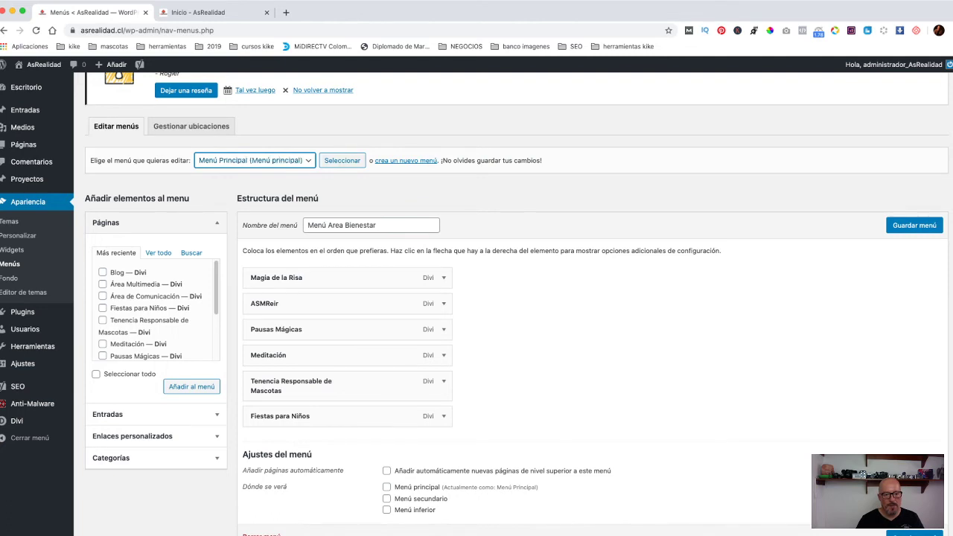
key("Tab")
key("Return")
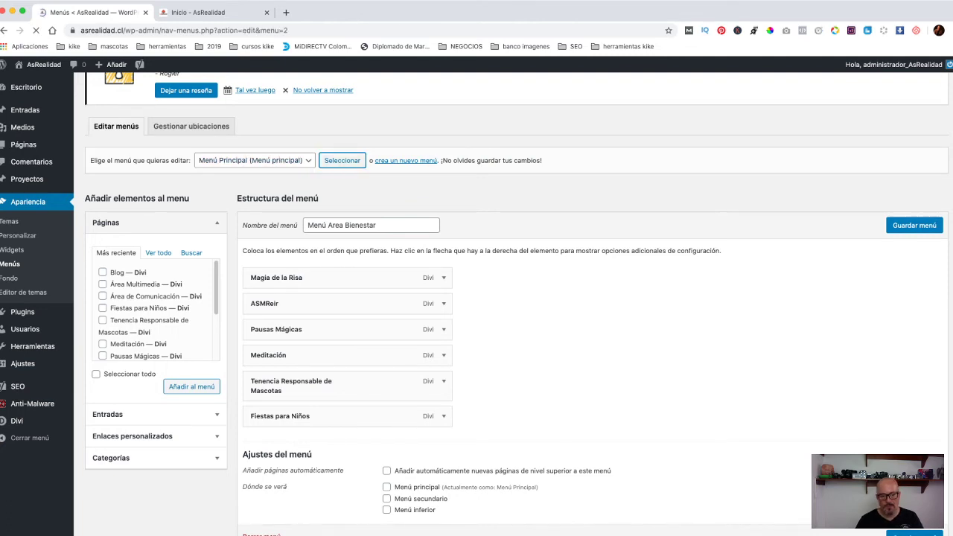
scroll(516, 304, "down", 3)
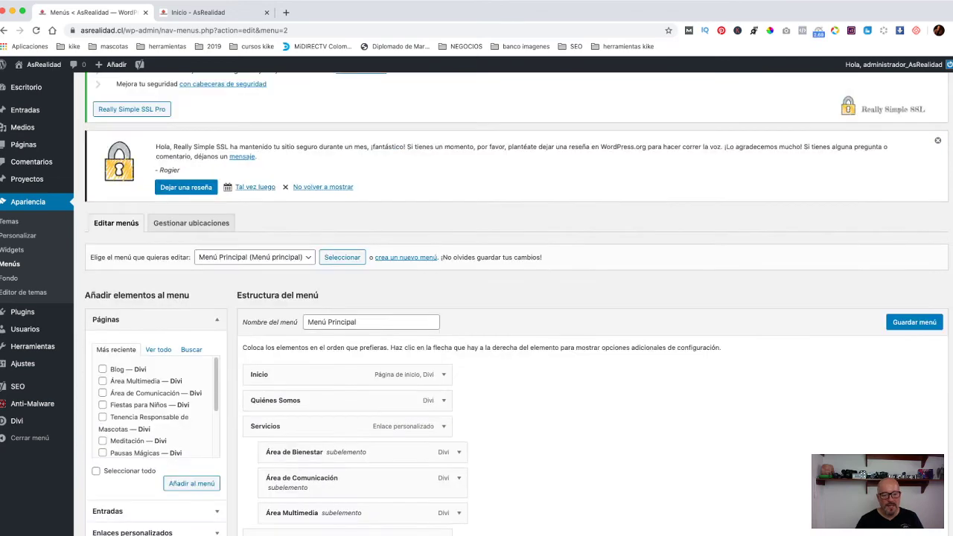
scroll(347, 380, "down", 2)
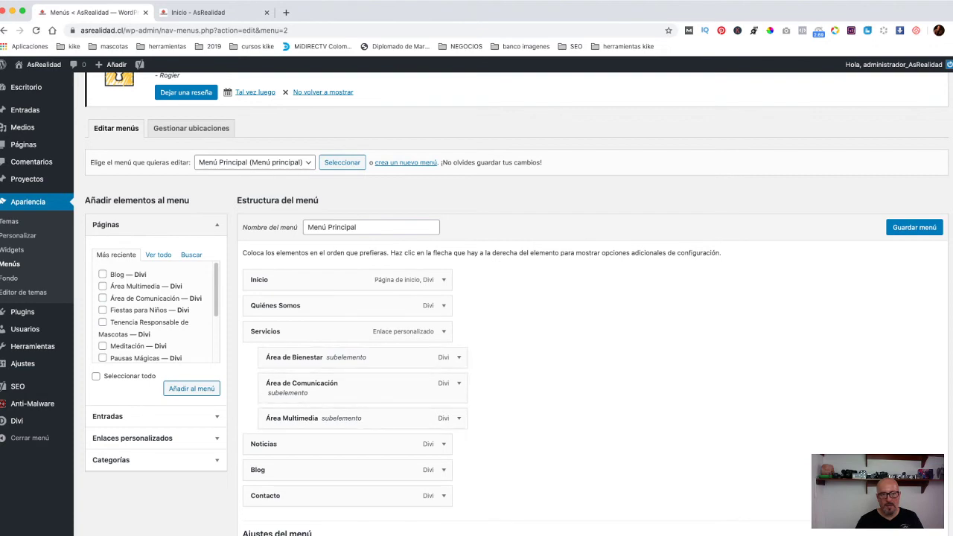
Step: Compare the Servicios submenu on the live site with the structure and settings of Menú Principal
left_click(198, 12)
mouse_move(615, 93)
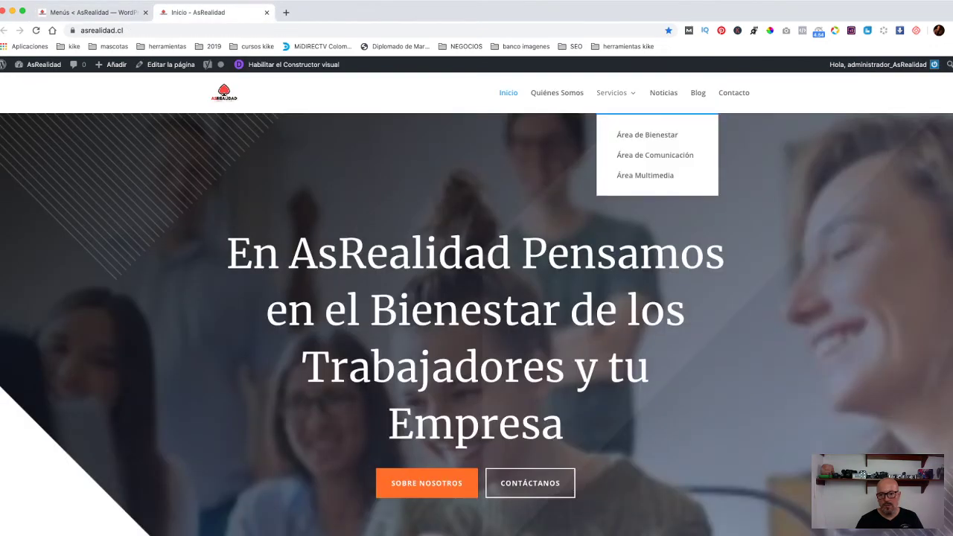
left_click(89, 12)
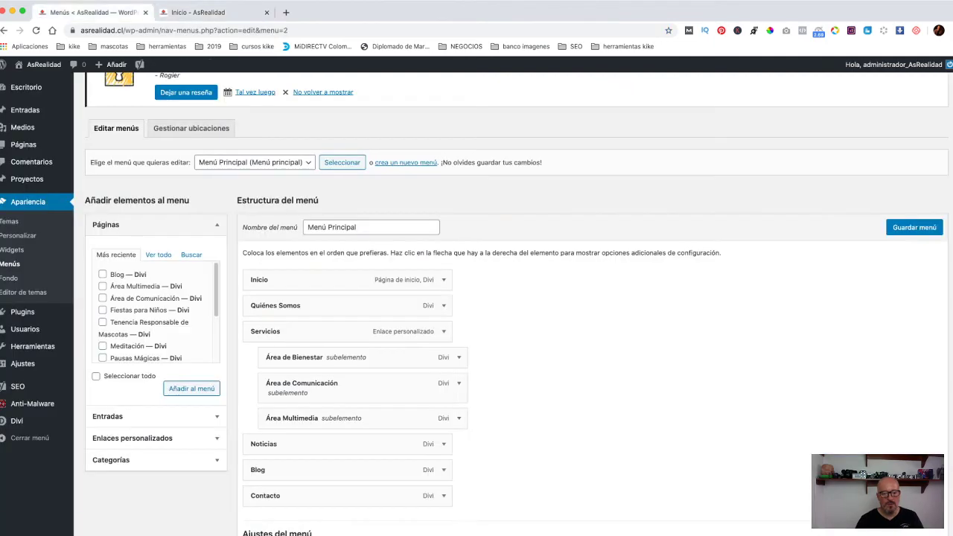
scroll(343, 280, "down", 3)
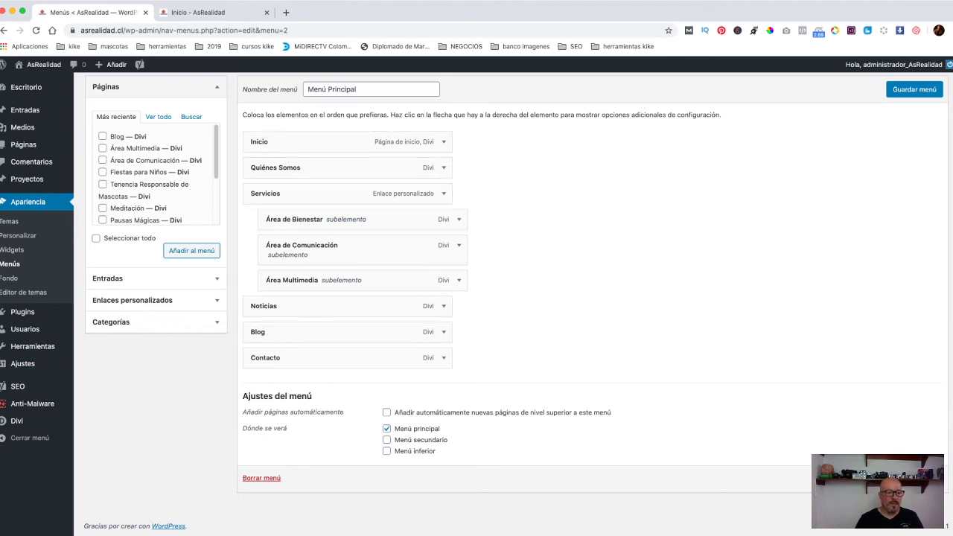
Step: Open the installed plugins (Plugins instalados) and look through the whole list
mouse_move(22, 312)
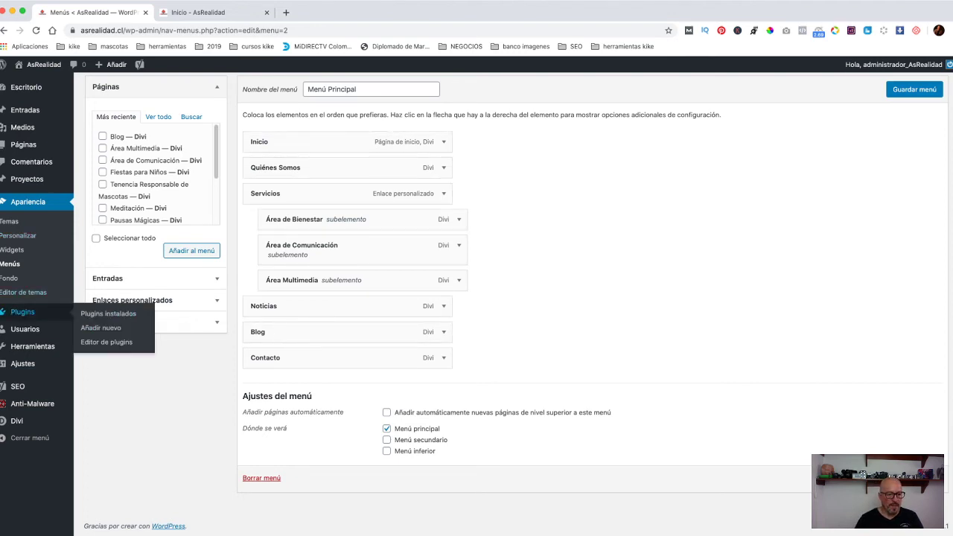
left_click(108, 314)
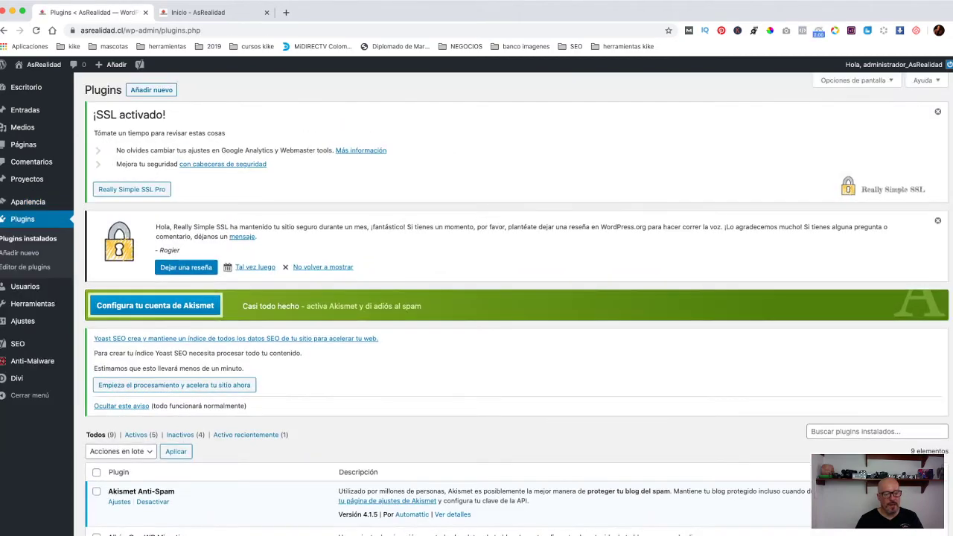
scroll(514, 298, "down", 8)
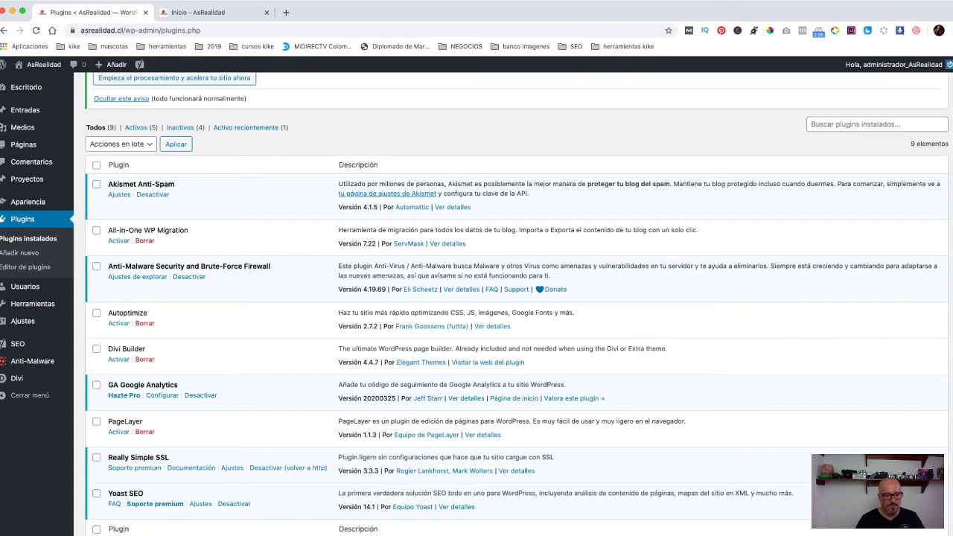
scroll(514, 298, "down", 2)
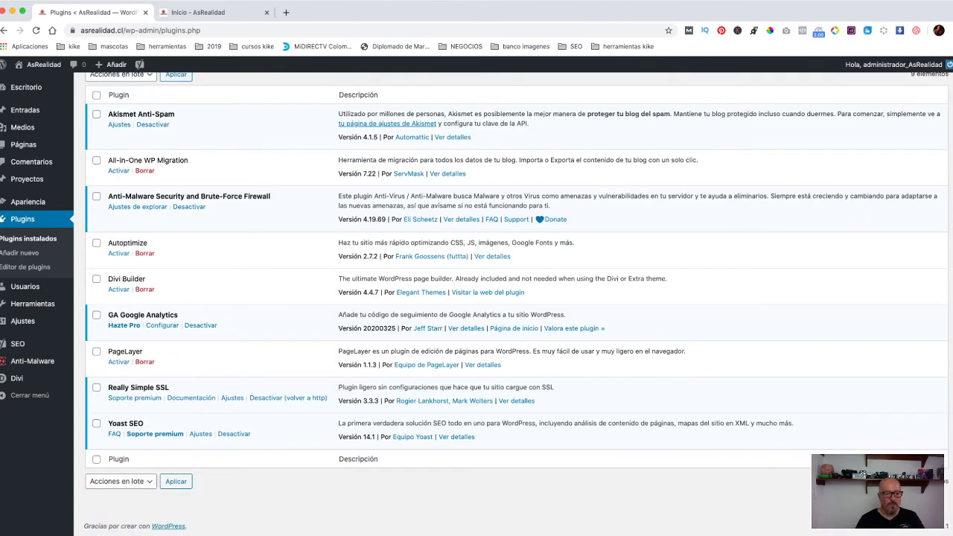
scroll(514, 298, "up", 2)
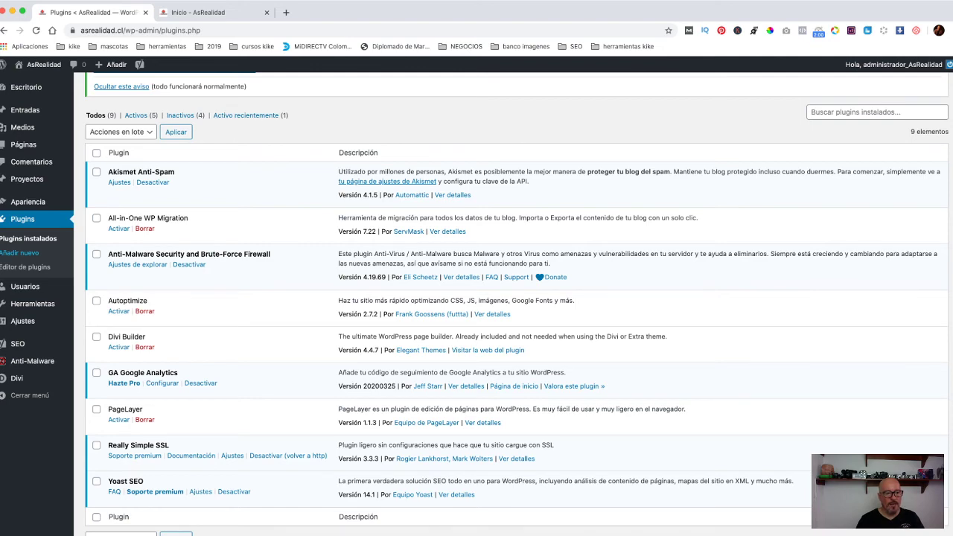
scroll(518, 304, "up", 5)
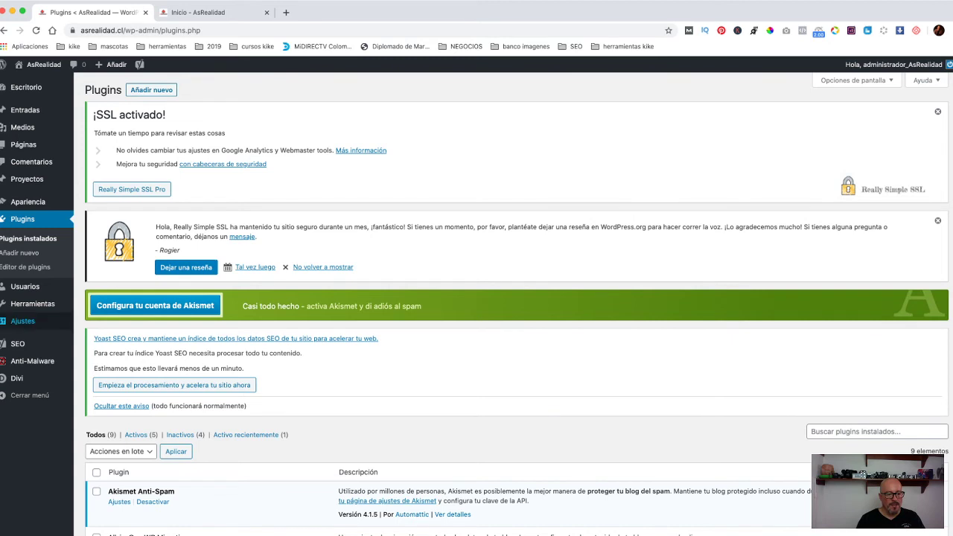
Step: Open the list of all users (Usuarios) and view the options available under Herramientas
mouse_move(33, 304)
left_click(25, 286)
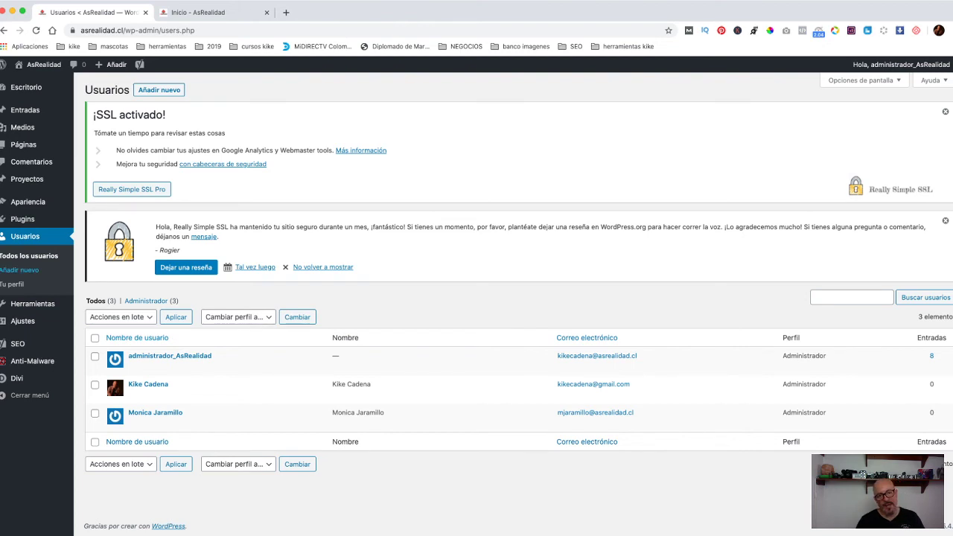
mouse_move(30, 88)
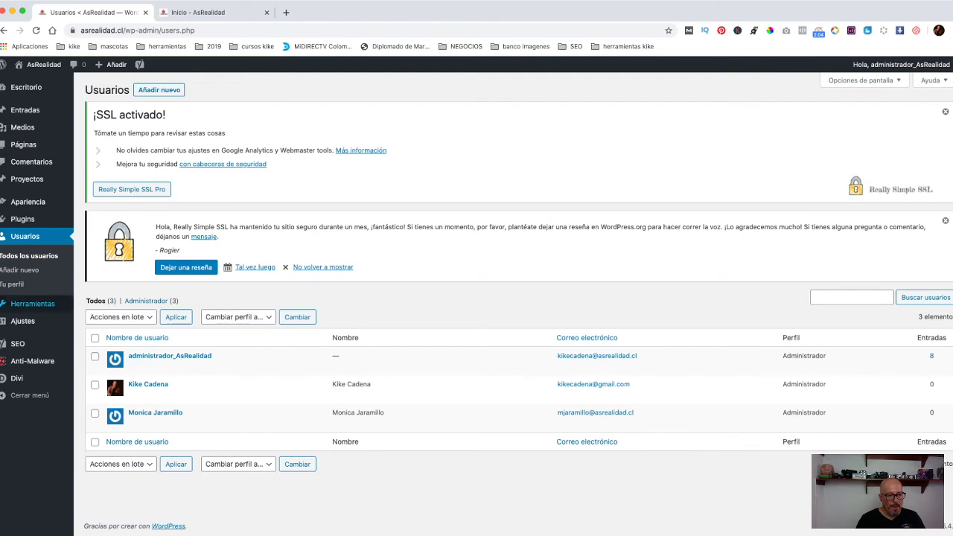
mouse_move(32, 304)
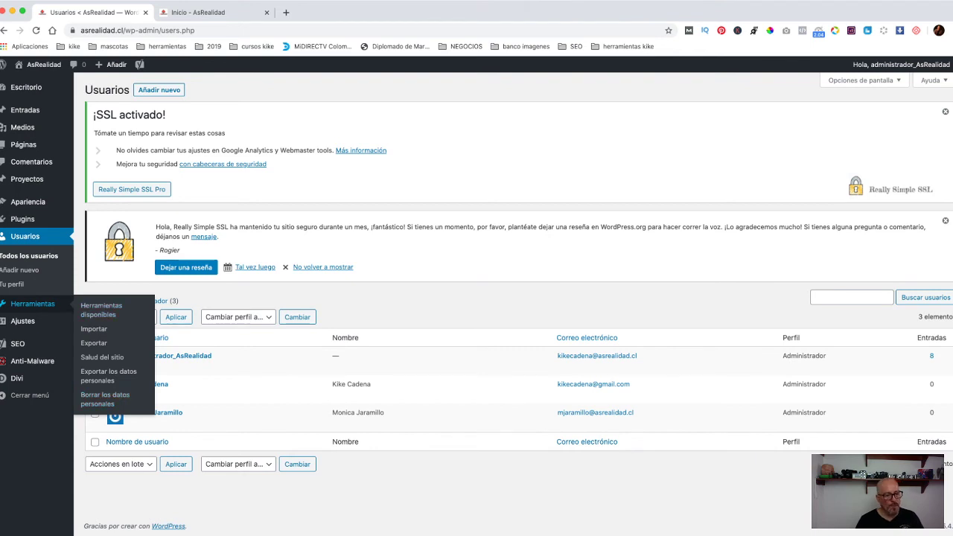
Step: Set the site's time zone (Zona horaria) to Santiago in the general settings and save the changes
mouse_move(45, 321)
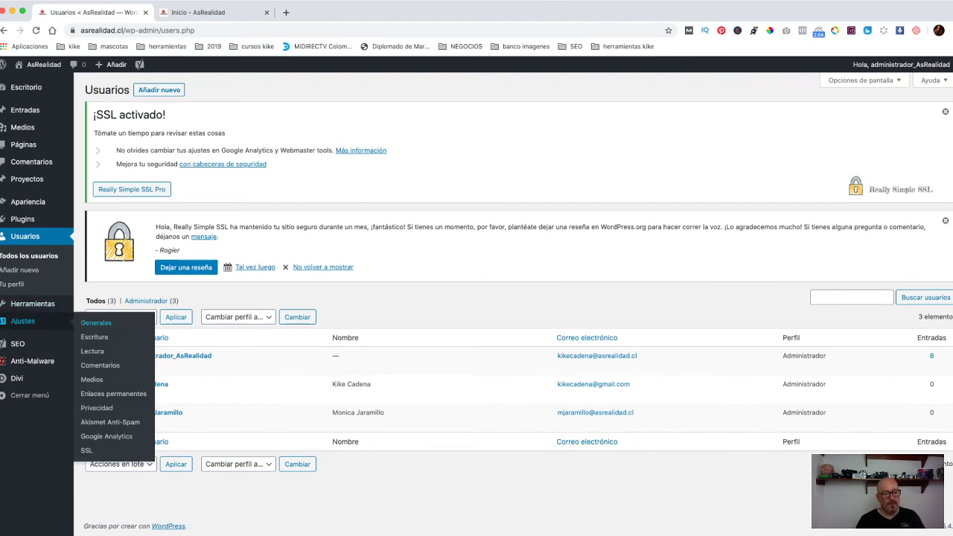
left_click(96, 323)
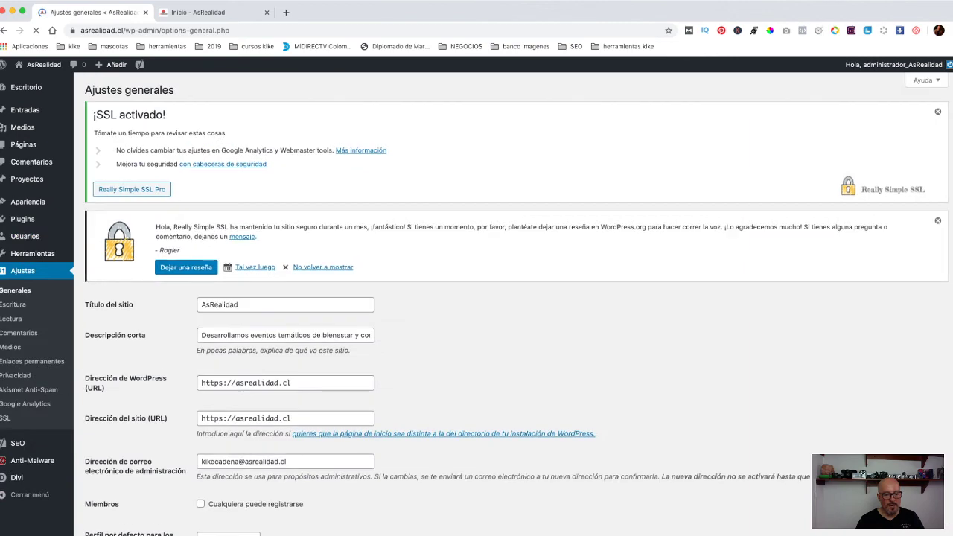
scroll(514, 298, "down", 1)
scroll(514, 298, "down", 10)
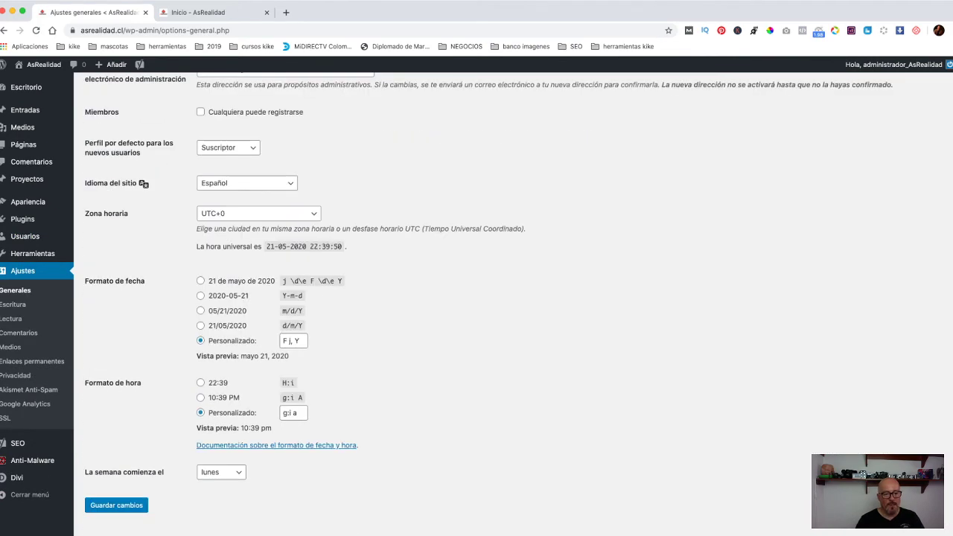
left_click(258, 213)
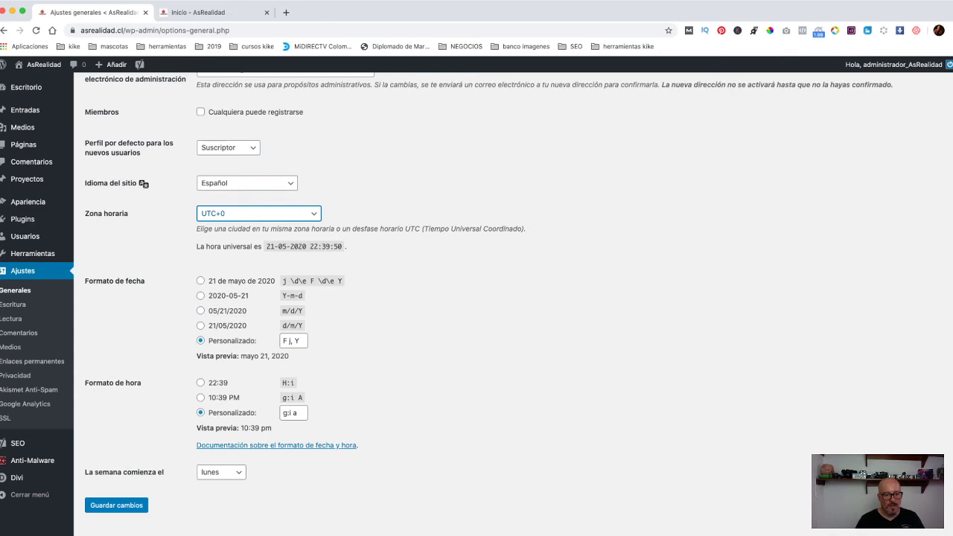
type("santiago")
scroll(476, 298, "down", 1)
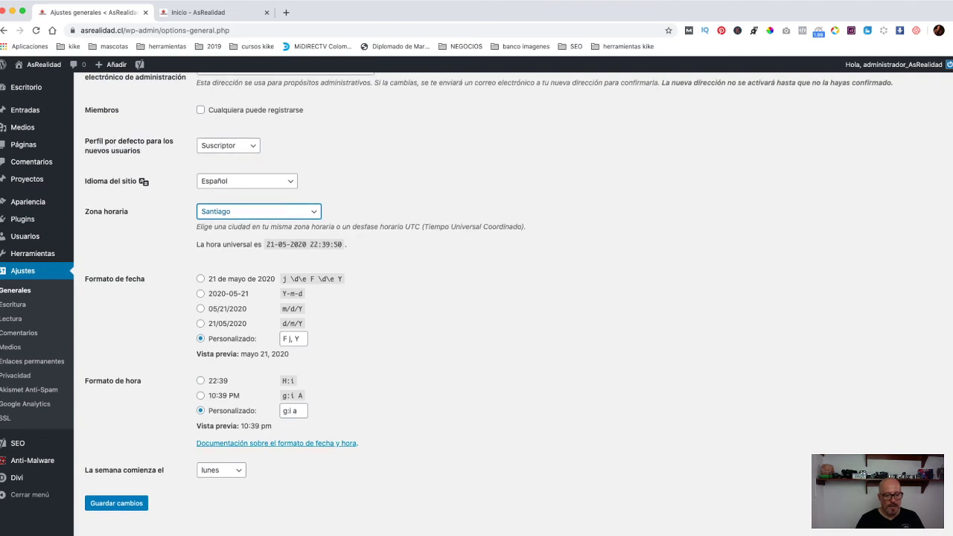
left_click(117, 503)
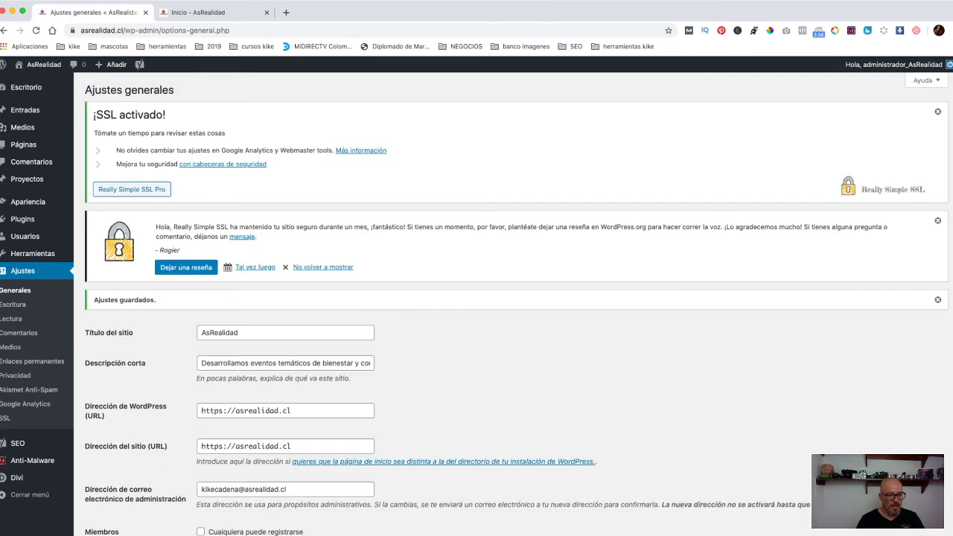
Step: Look through the writing (Escritura) and reading (Lectura) settings, and open the comment settings (Comentarios)
left_click(12, 305)
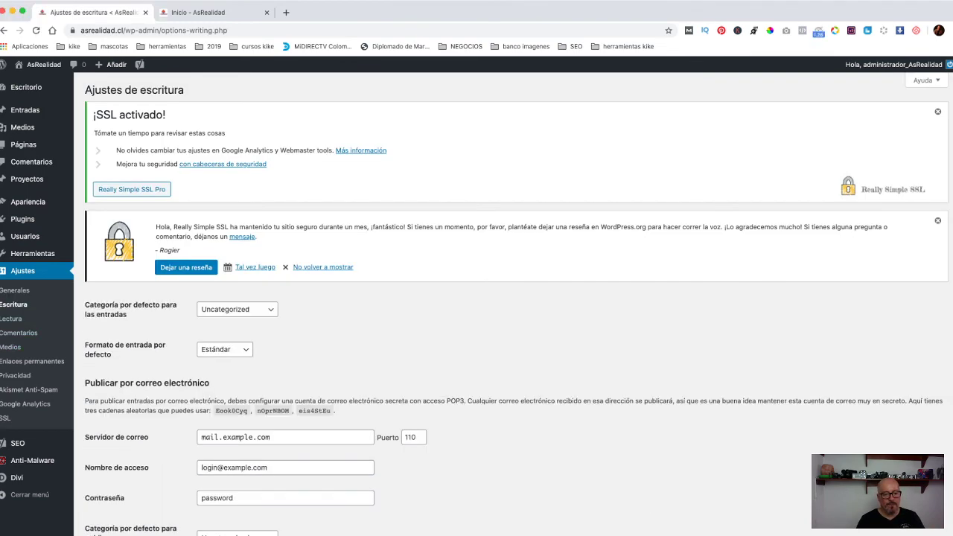
scroll(476, 298, "down", 5)
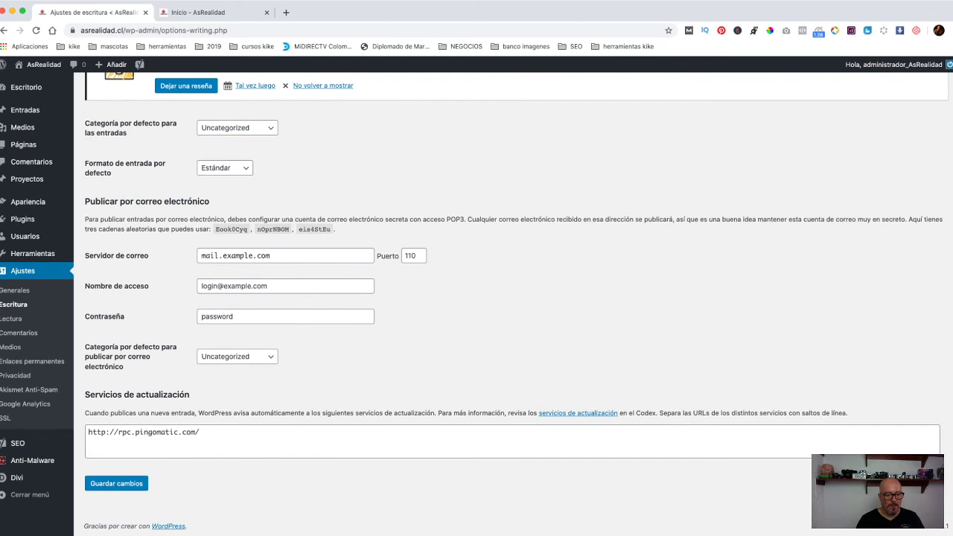
left_click(10, 319)
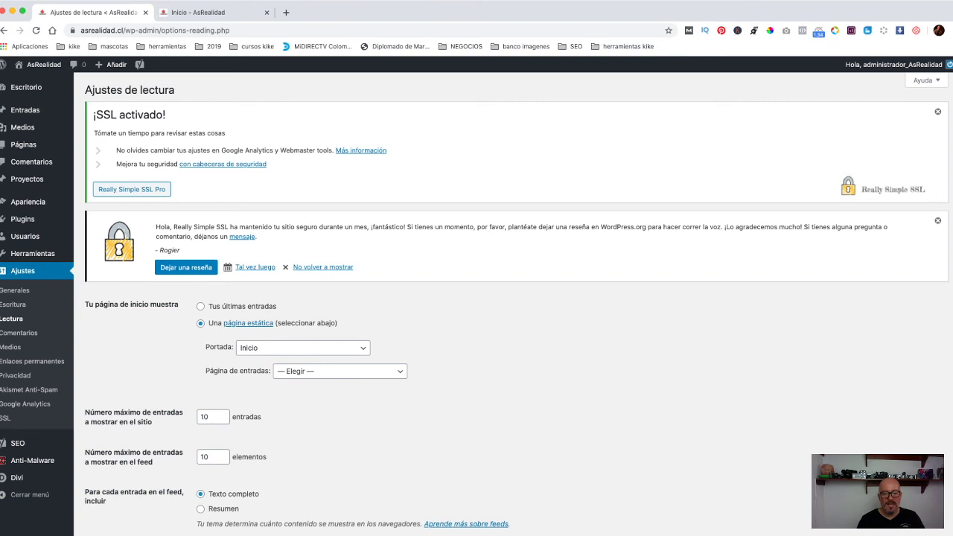
left_click(340, 371)
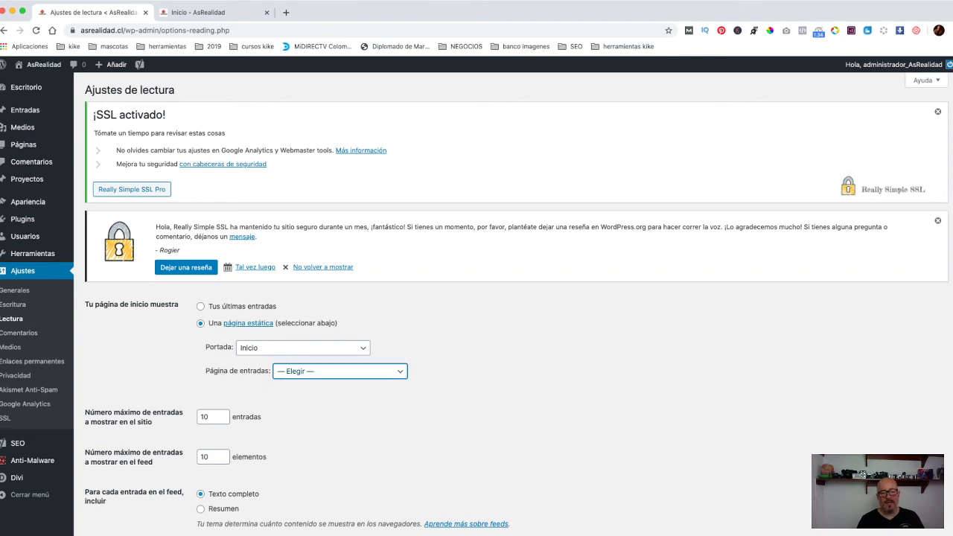
scroll(477, 298, "down", 3)
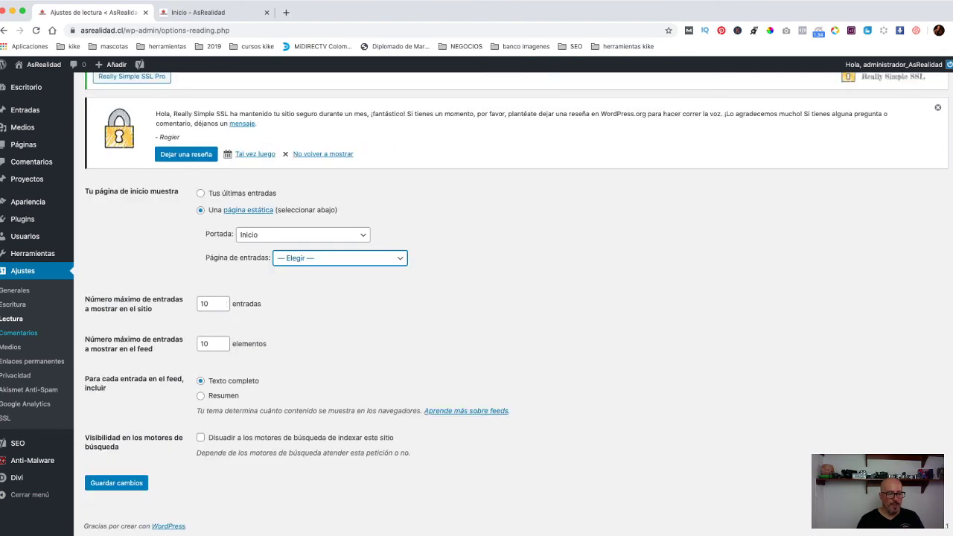
left_click(19, 333)
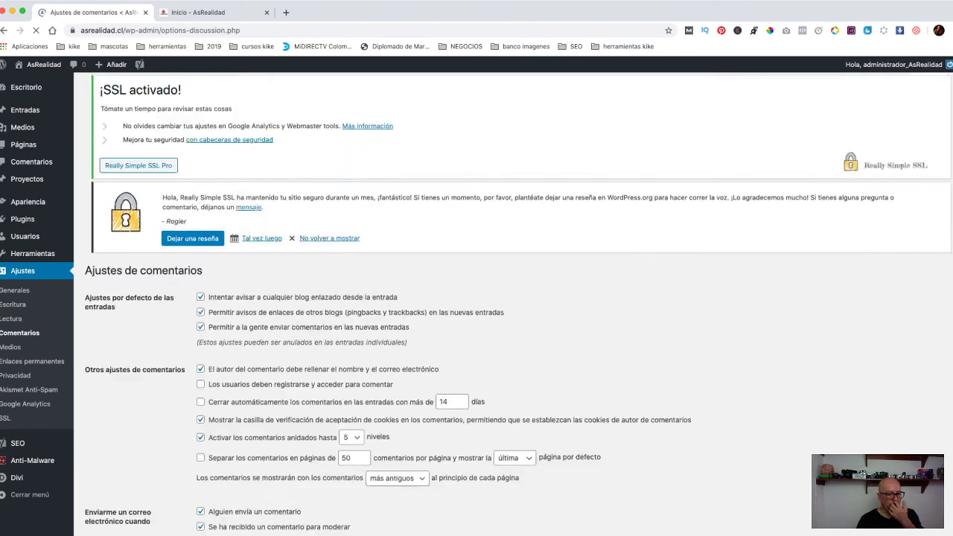
Step: Look through the comment settings, from the default entry options down to comment moderation and the blacklist (Lista negra de comentarios)
scroll(477, 298, "down", 10)
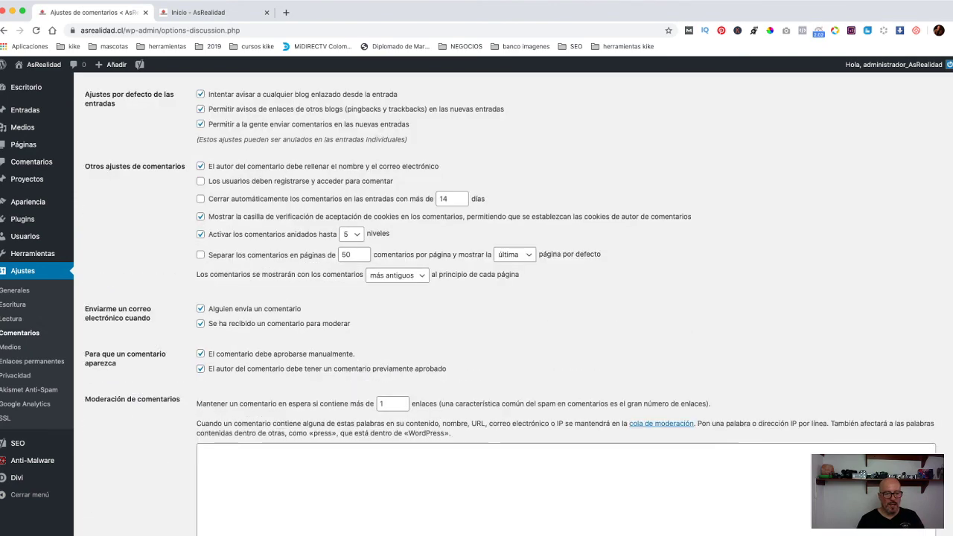
scroll(477, 298, "down", 2)
scroll(476, 298, "up", 6)
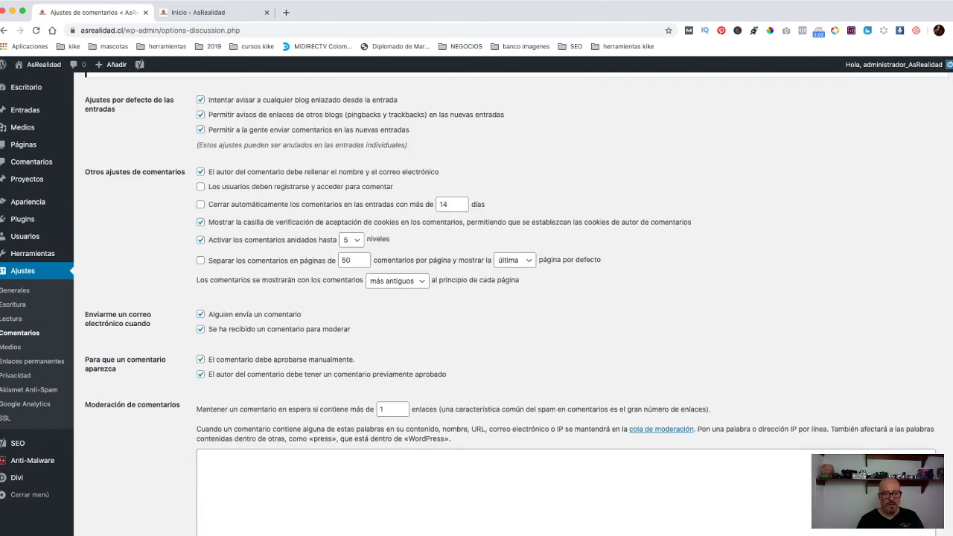
scroll(477, 298, "up", 4)
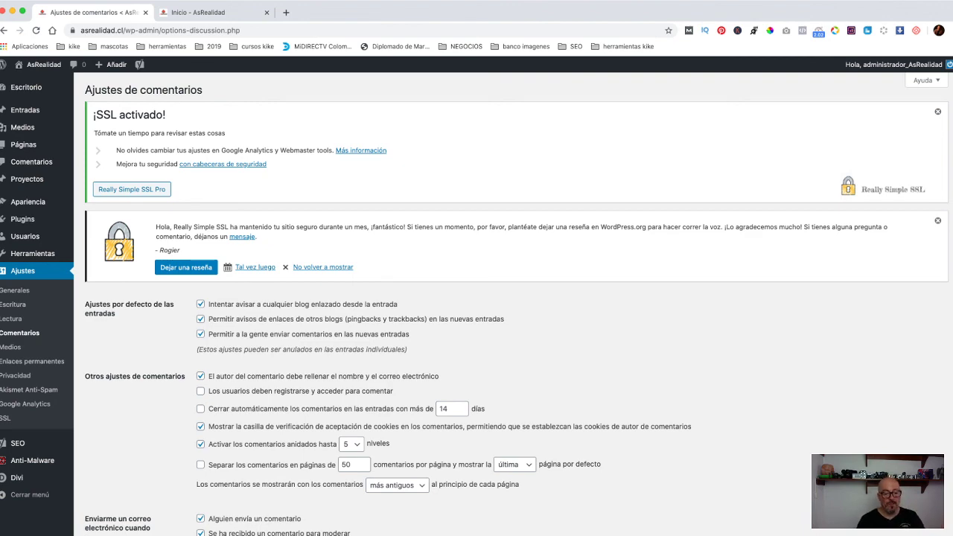
scroll(511, 304, "down", 5)
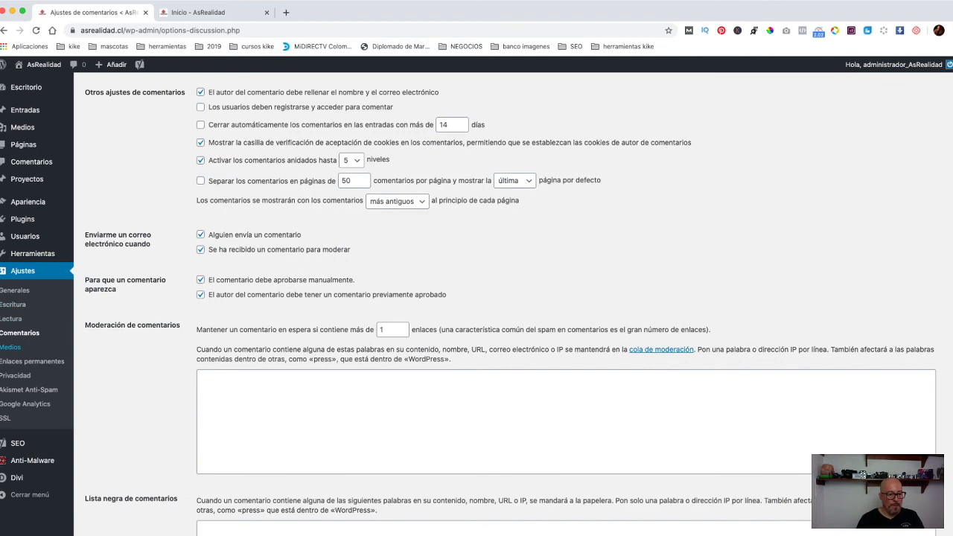
Step: Look through the media settings (Medios) and view the options available under SEO and Anti-Malware
left_click(10, 347)
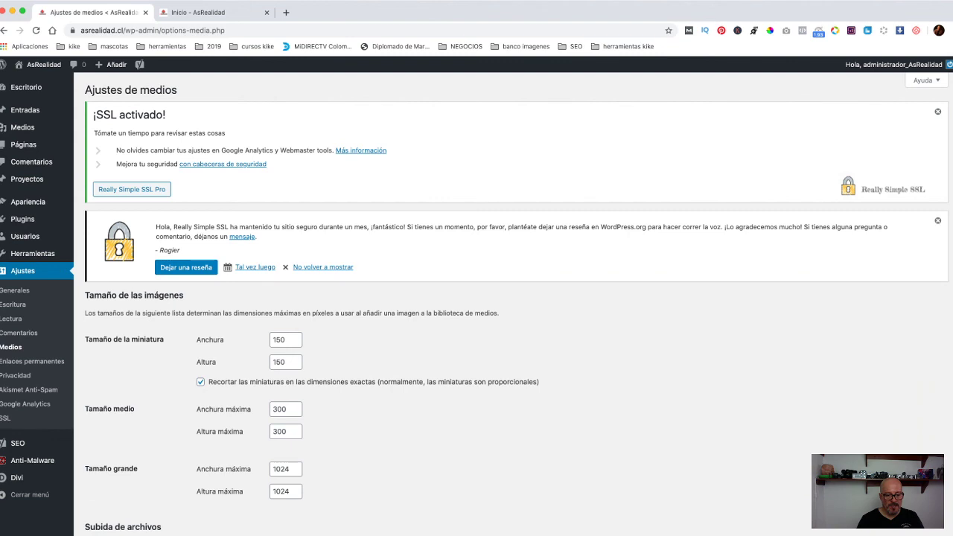
scroll(297, 348, "down", 3)
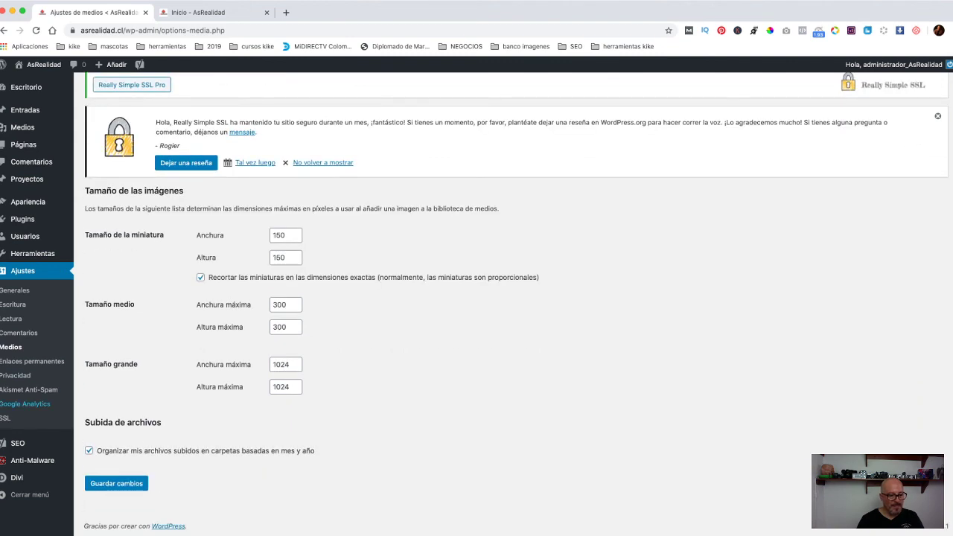
mouse_move(23, 444)
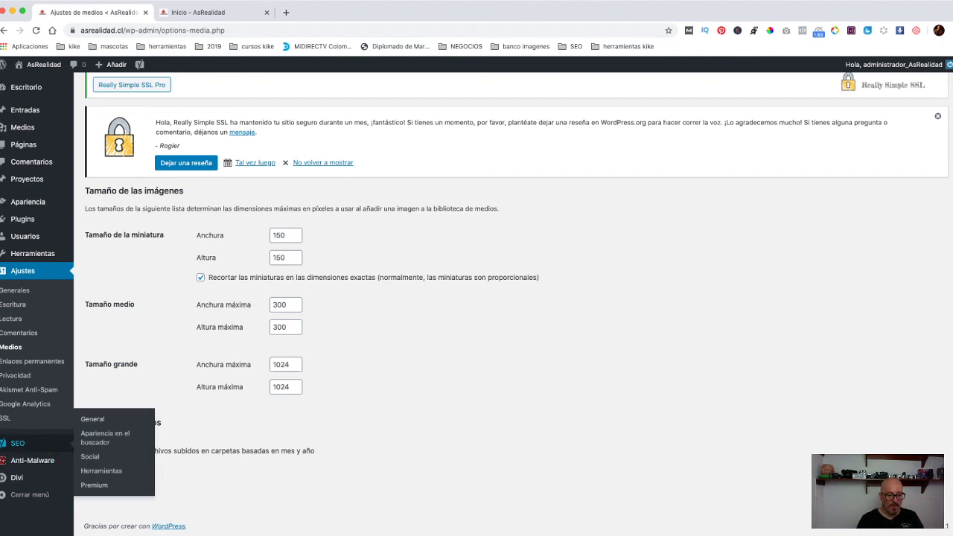
mouse_move(32, 460)
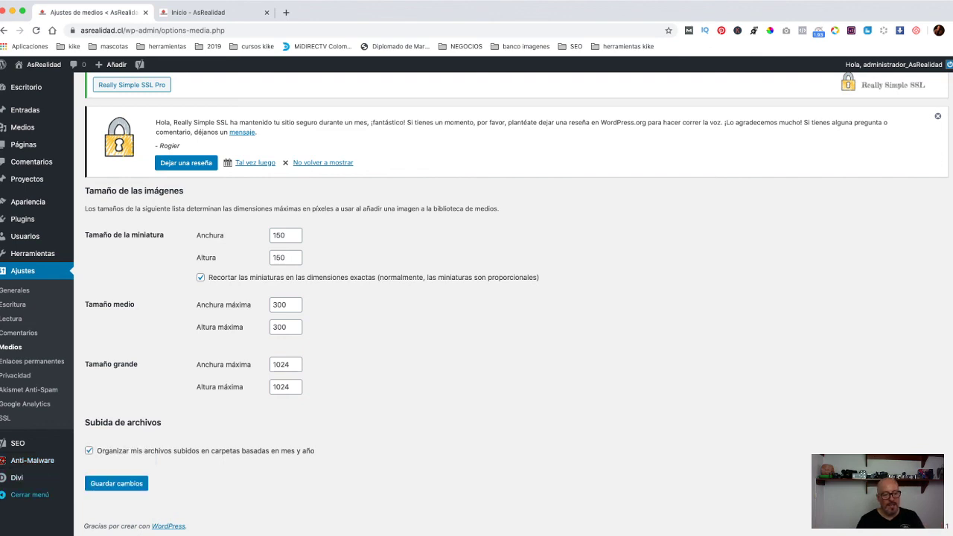
Step: Collapse the admin menu to icons only, view its Anti-Malware options, and expand the menu back to full width
left_click(30, 495)
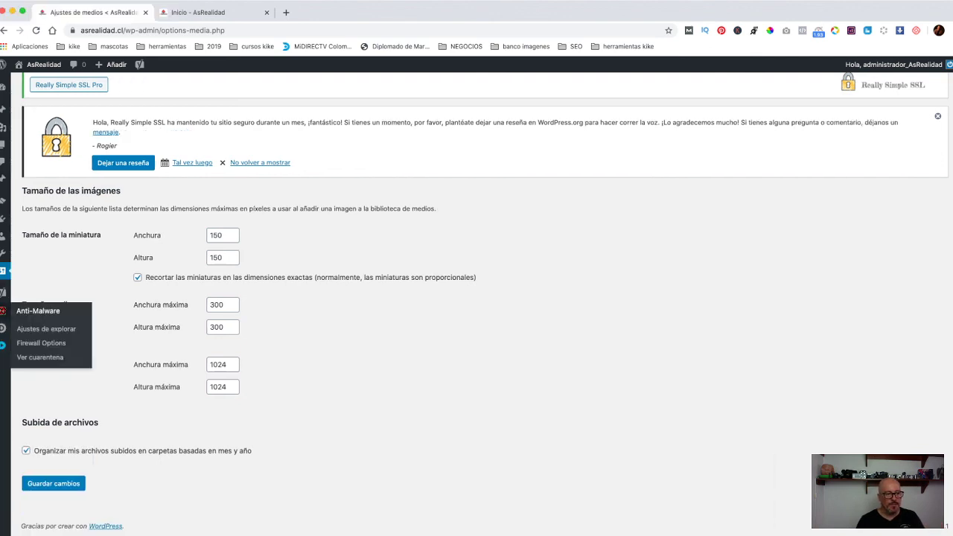
mouse_move(3, 328)
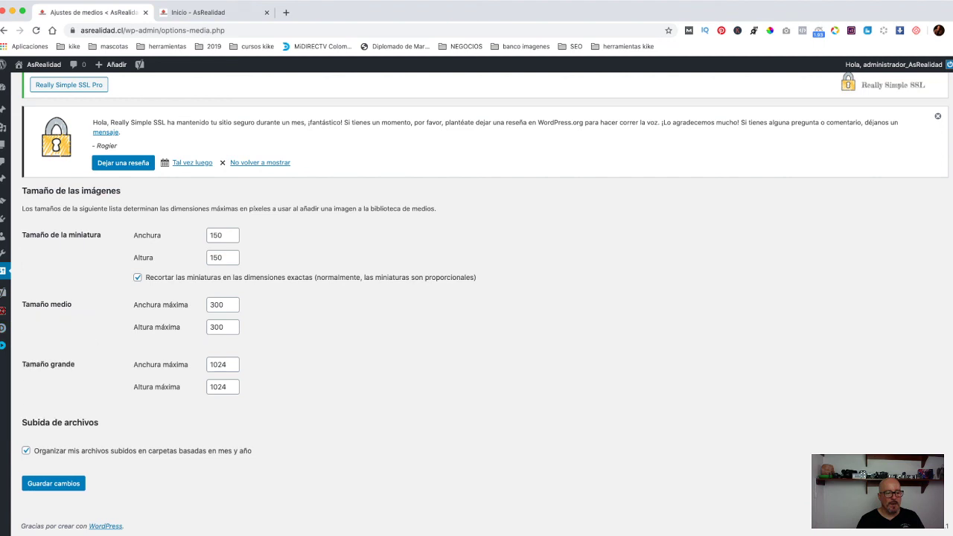
left_click(3, 345)
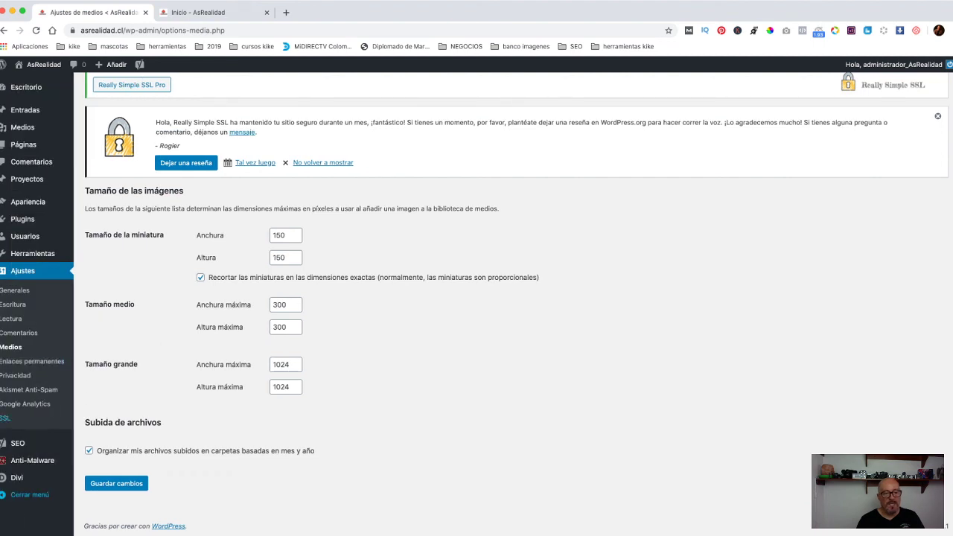